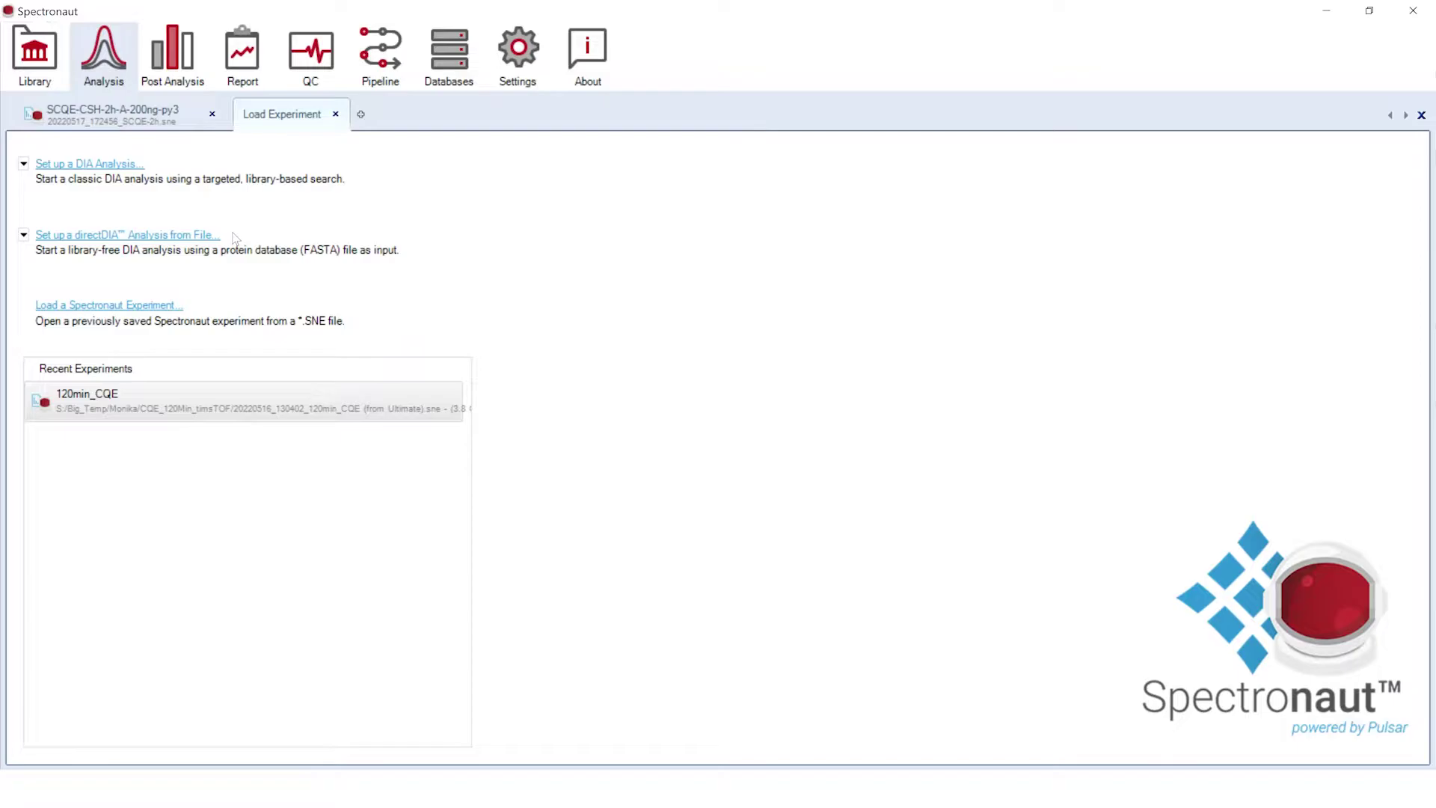
# Step: Start a directDIA analysis from all six .htrms run files
pyautogui.click(163, 237)
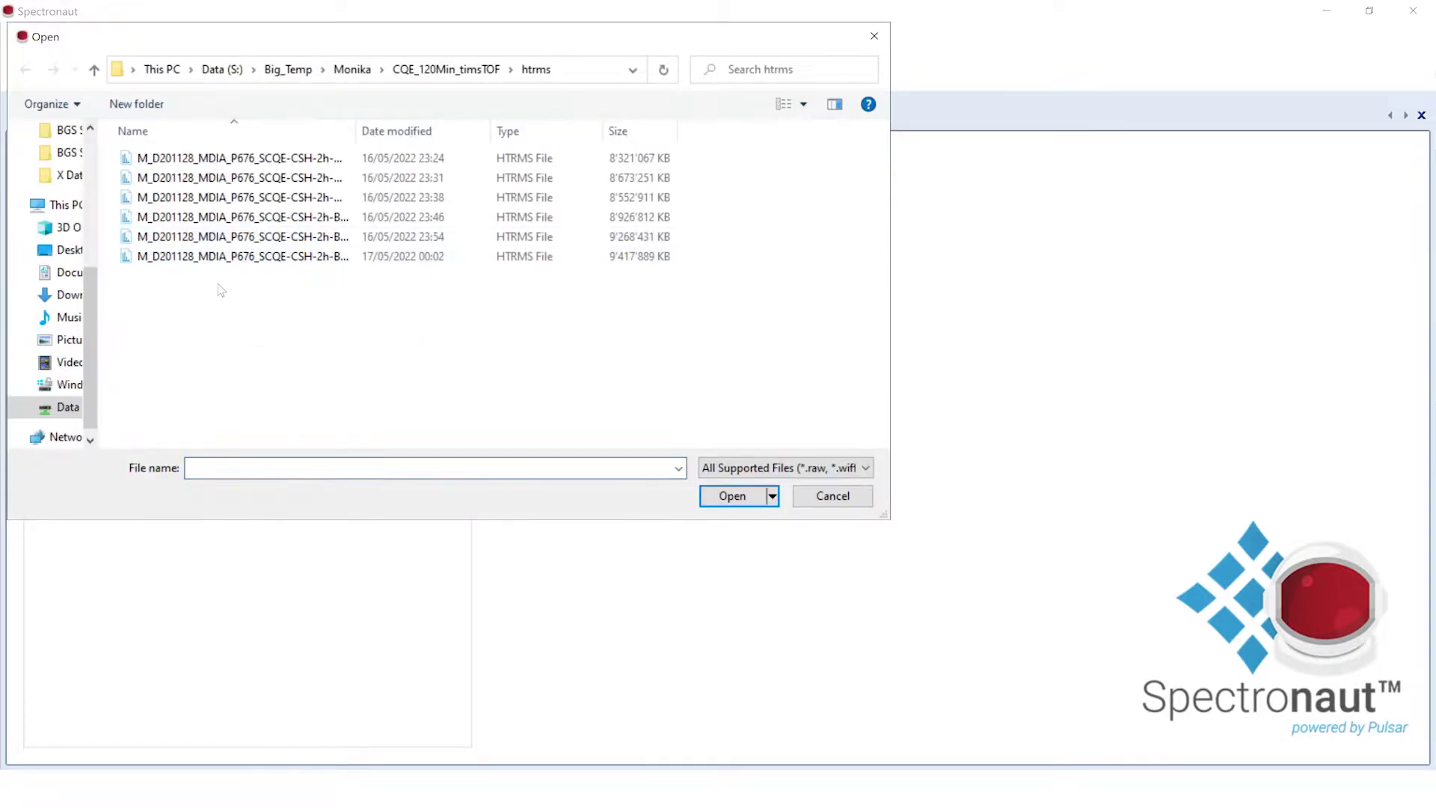
pyautogui.moveTo(216, 289); pyautogui.dragTo(233, 172)
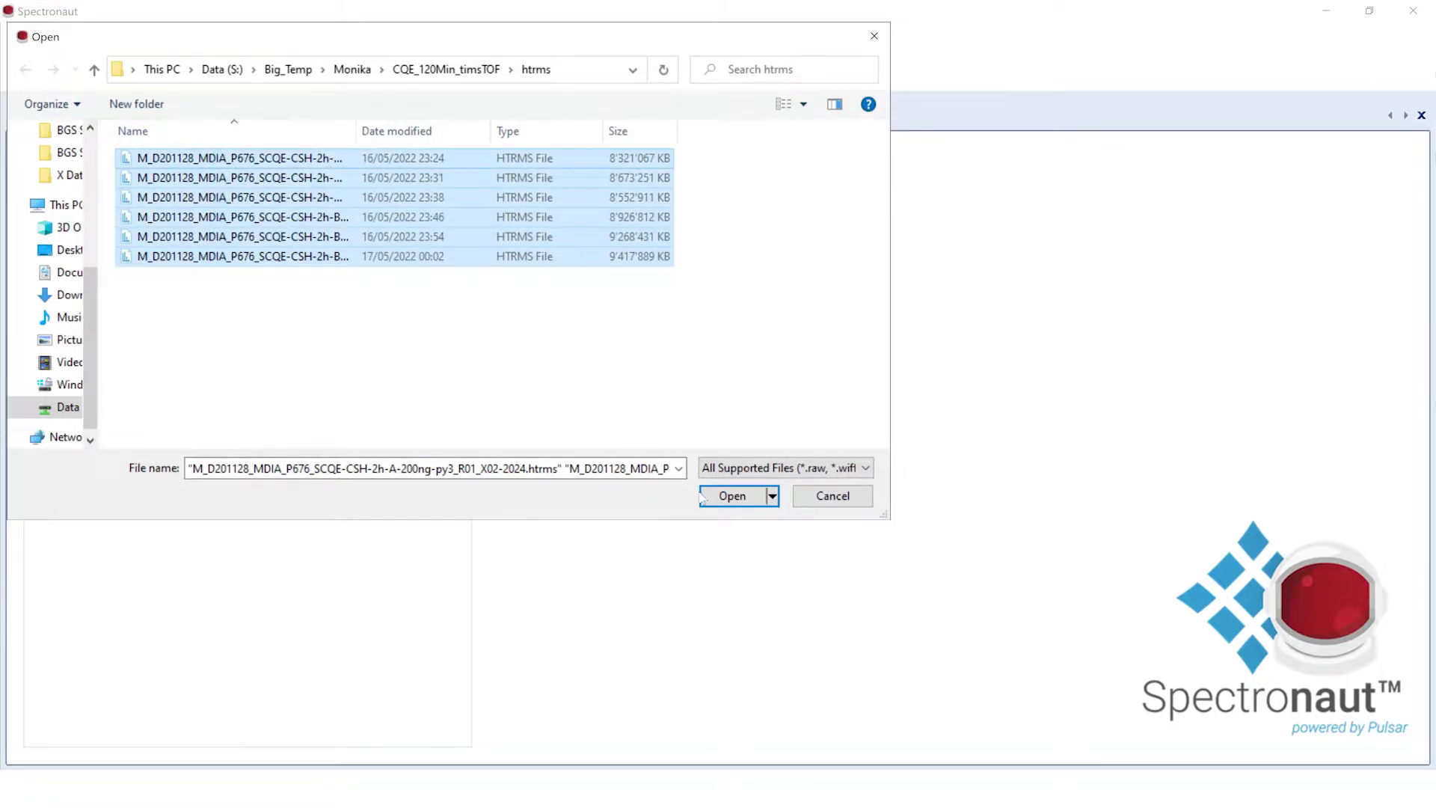
pyautogui.click(721, 496)
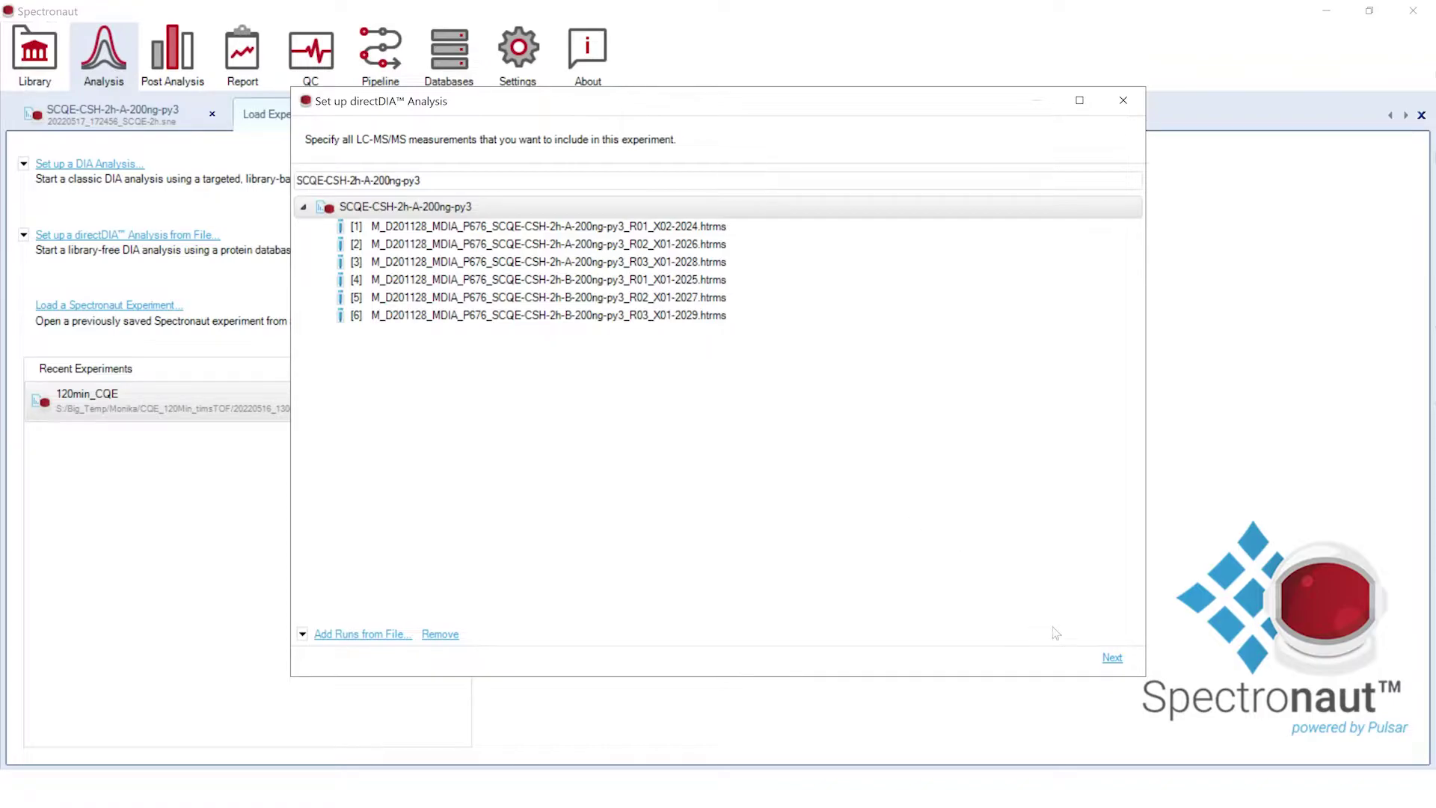
# Step: Include the four recent protein databases and review the default schema's advanced Quantification settings
pyautogui.click(1111, 658)
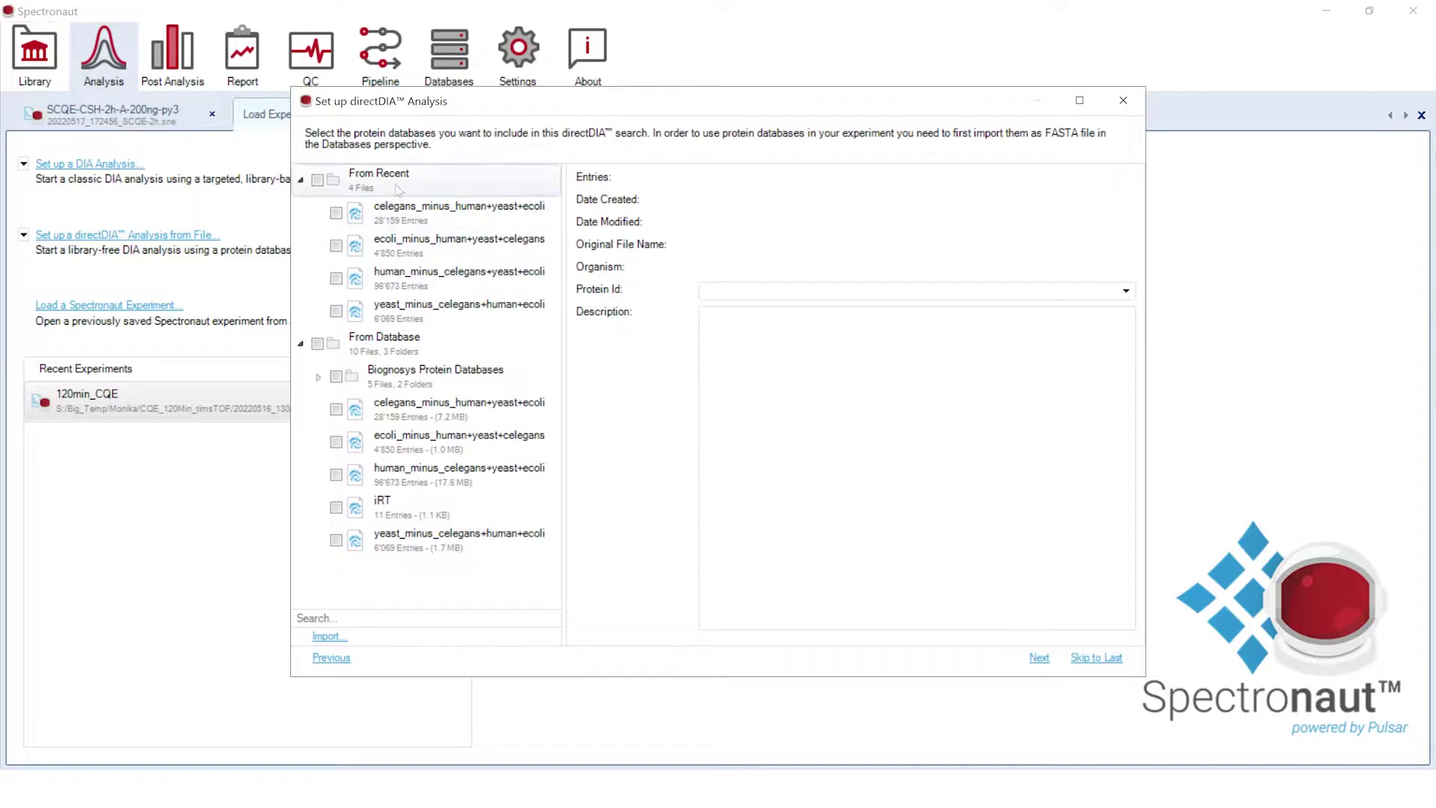
pyautogui.click(318, 181)
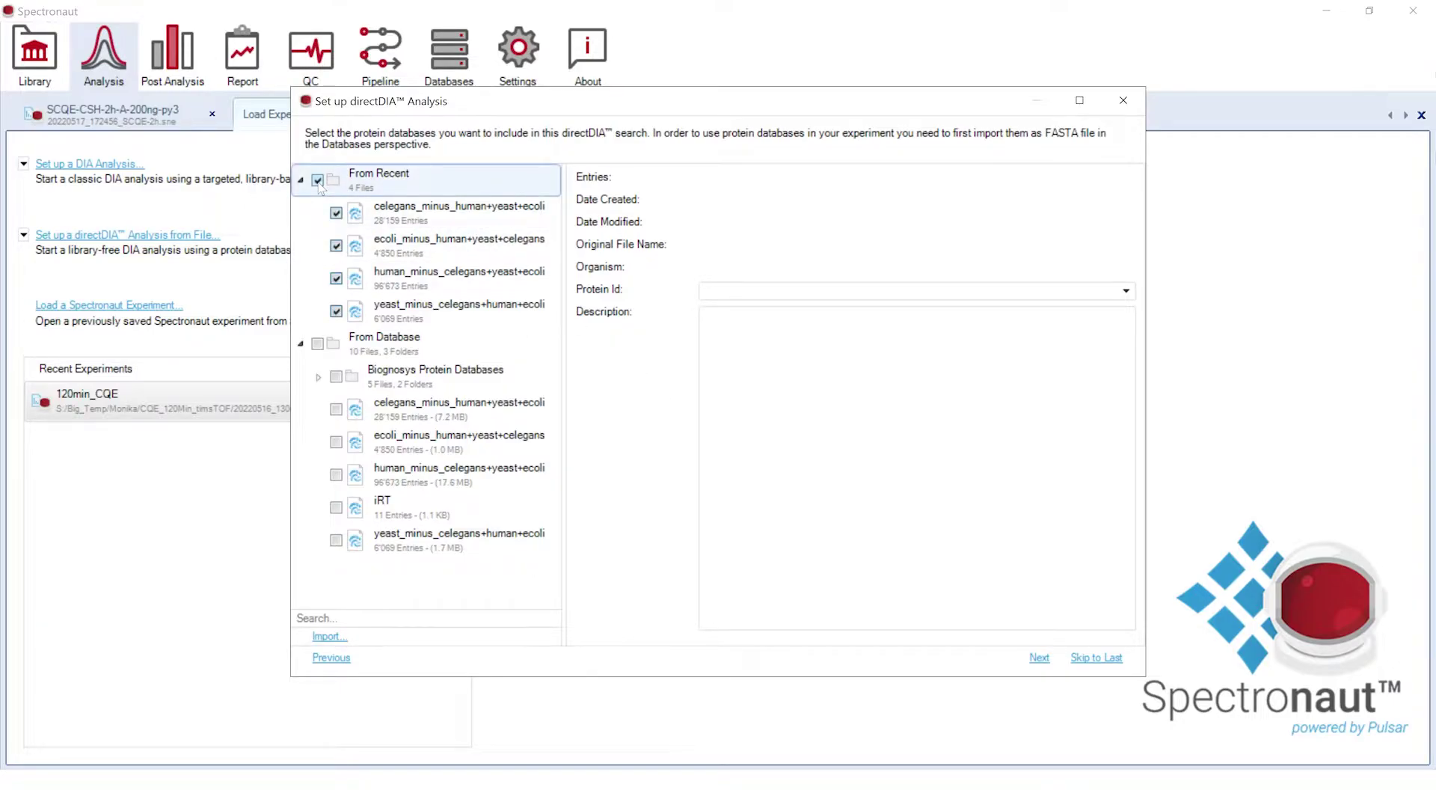
pyautogui.click(1039, 660)
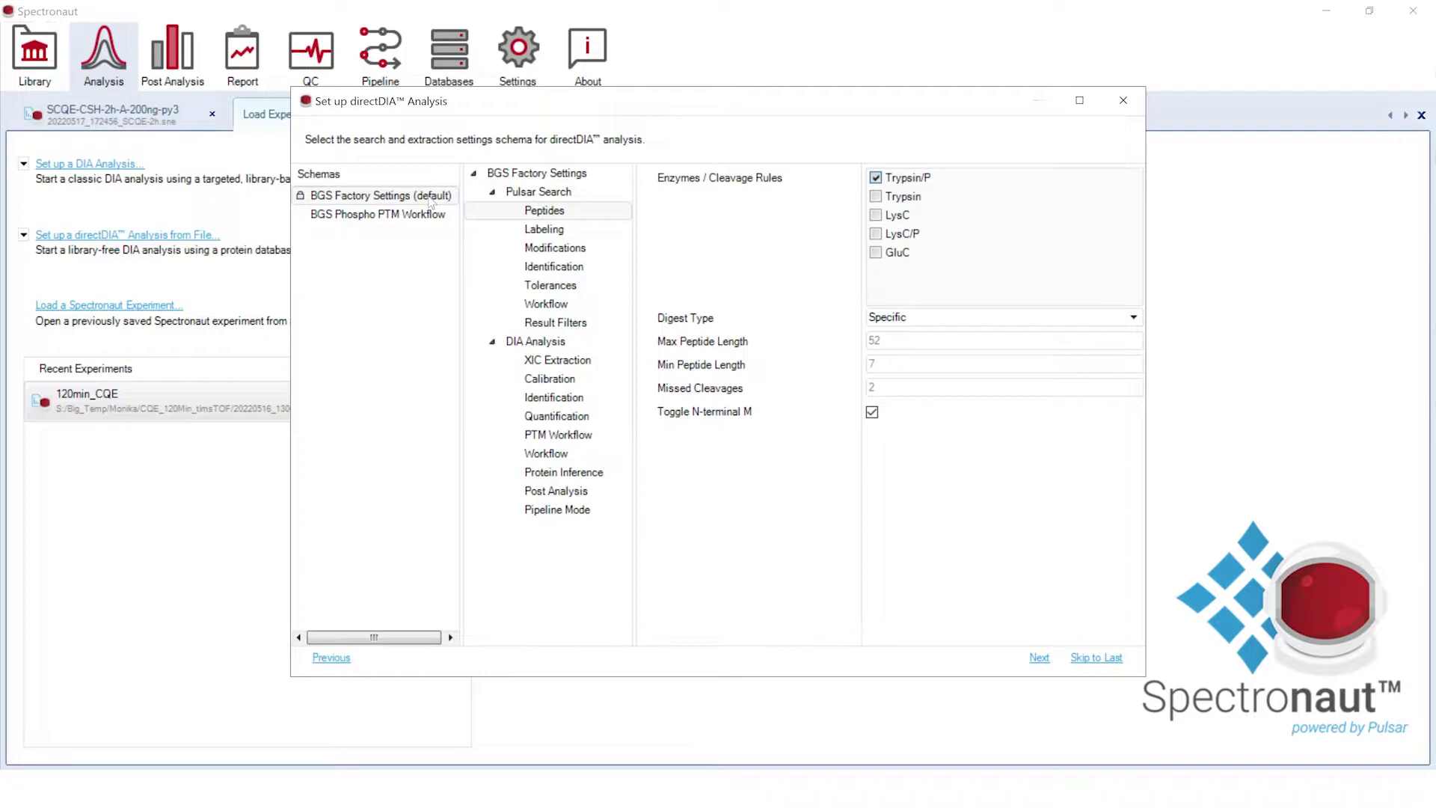
pyautogui.click(578, 422)
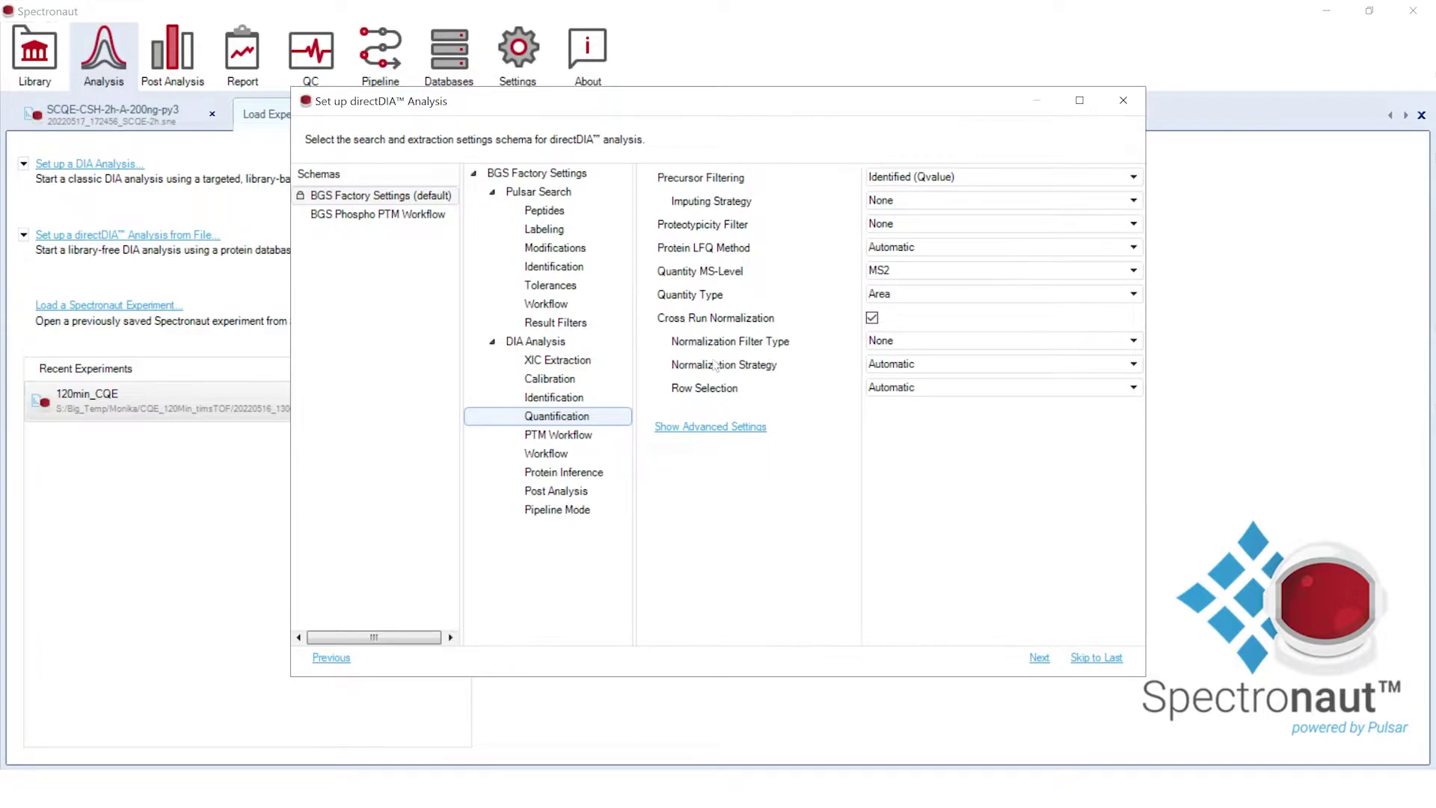
pyautogui.click(724, 428)
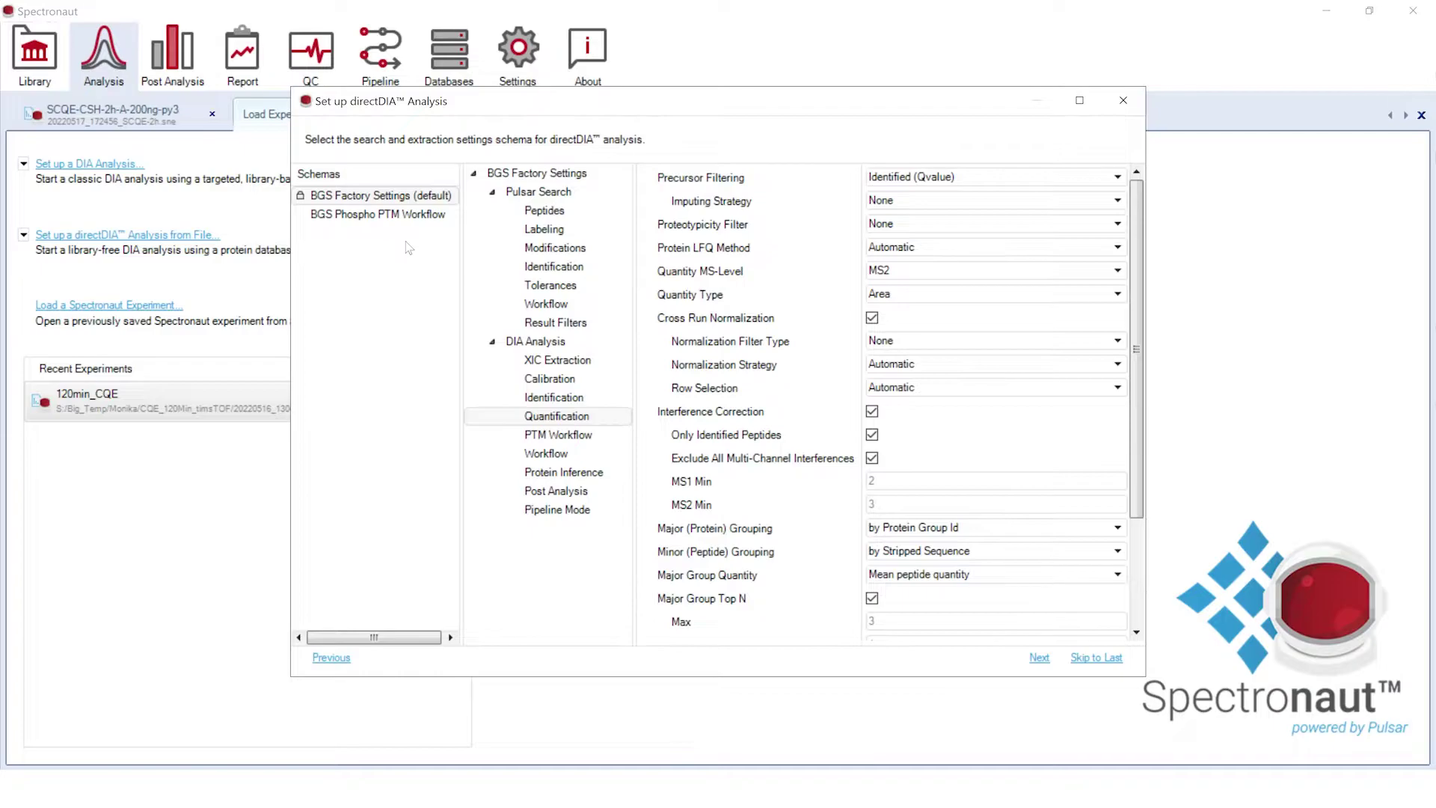
# Step: Import conditions from 120min_CQE_ConditionSetup.xls (runs 1–3 A, 4–6 B) and skip gene annotation
pyautogui.click(1039, 659)
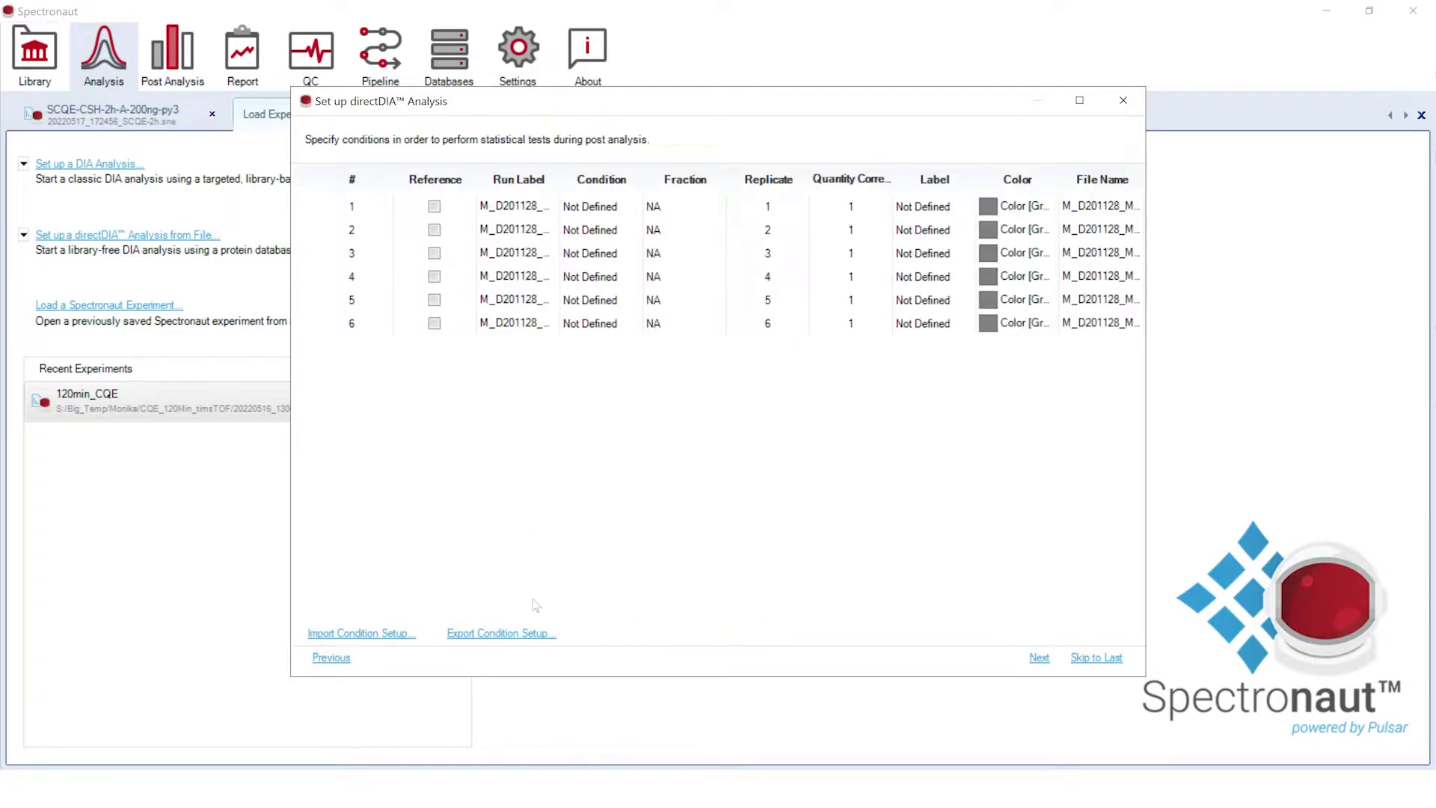
pyautogui.click(386, 633)
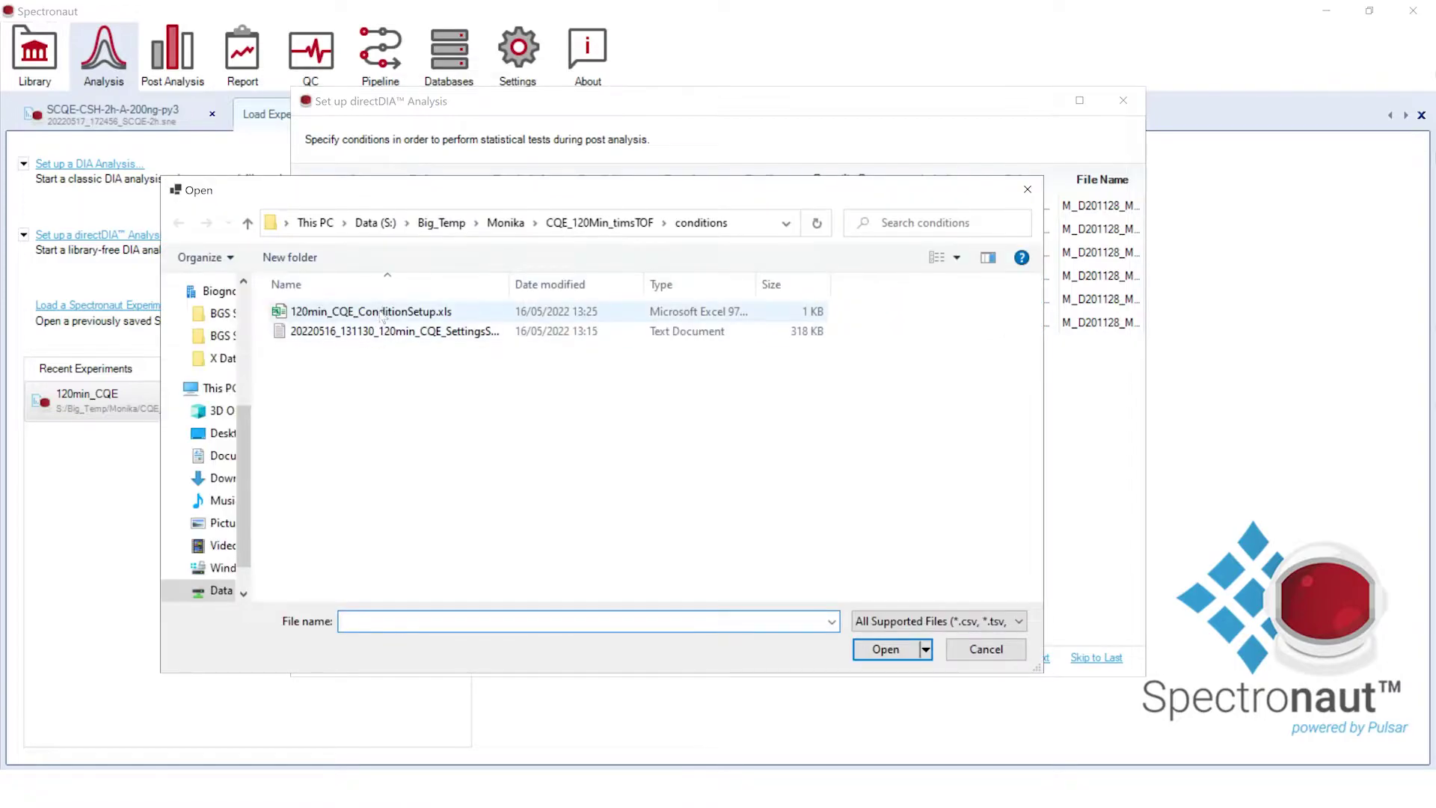
pyautogui.click(382, 312)
pyautogui.click(868, 653)
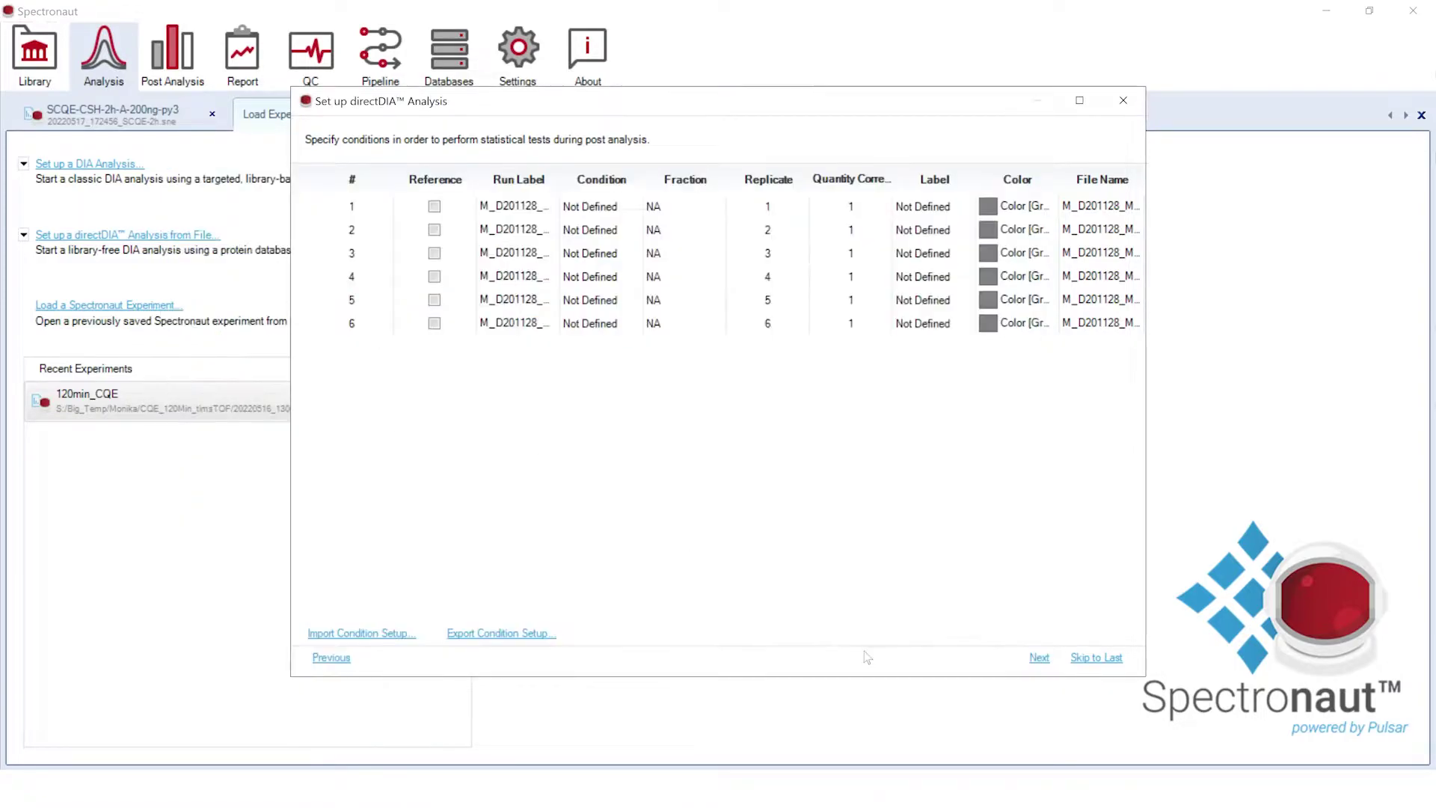
pyautogui.click(1010, 619)
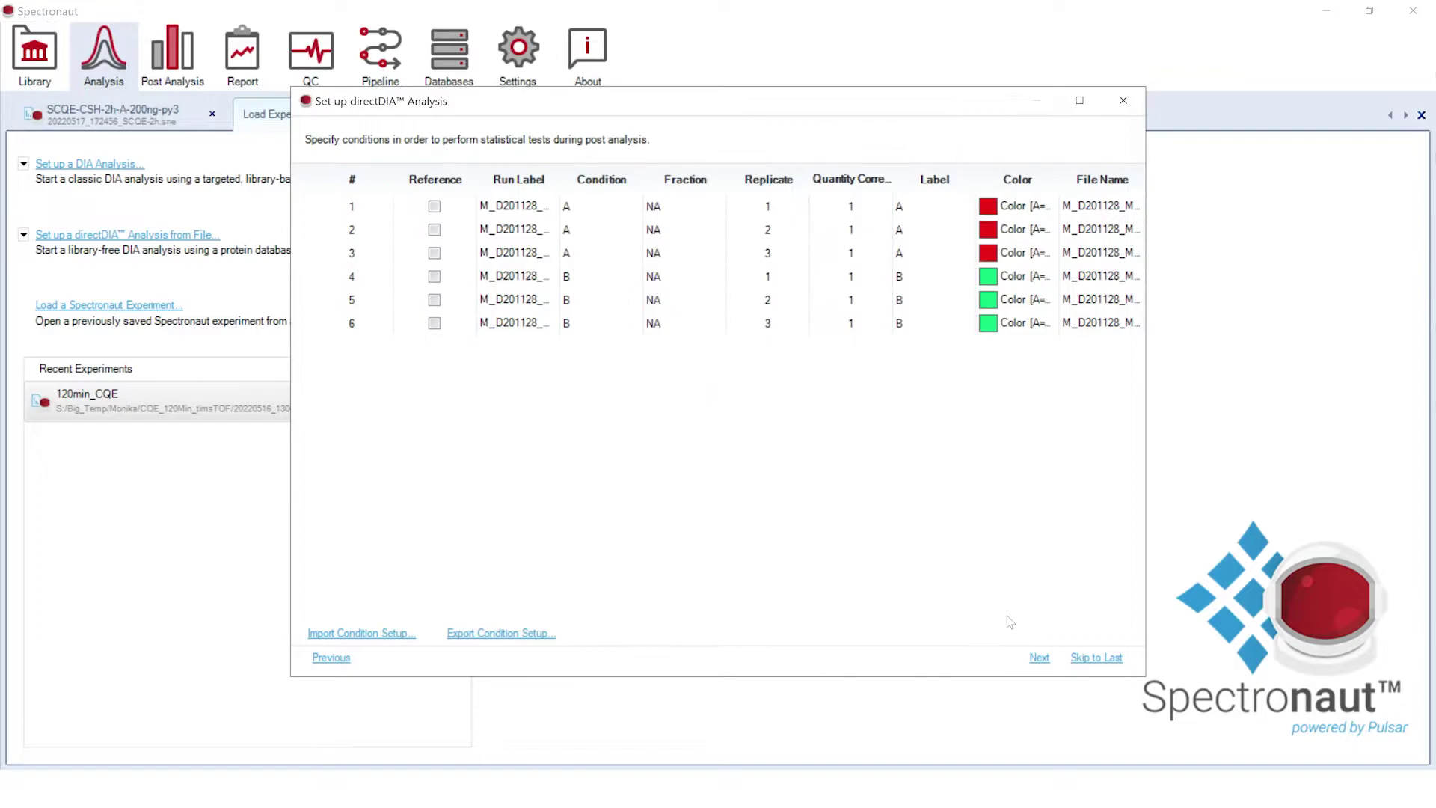
pyautogui.click(1039, 658)
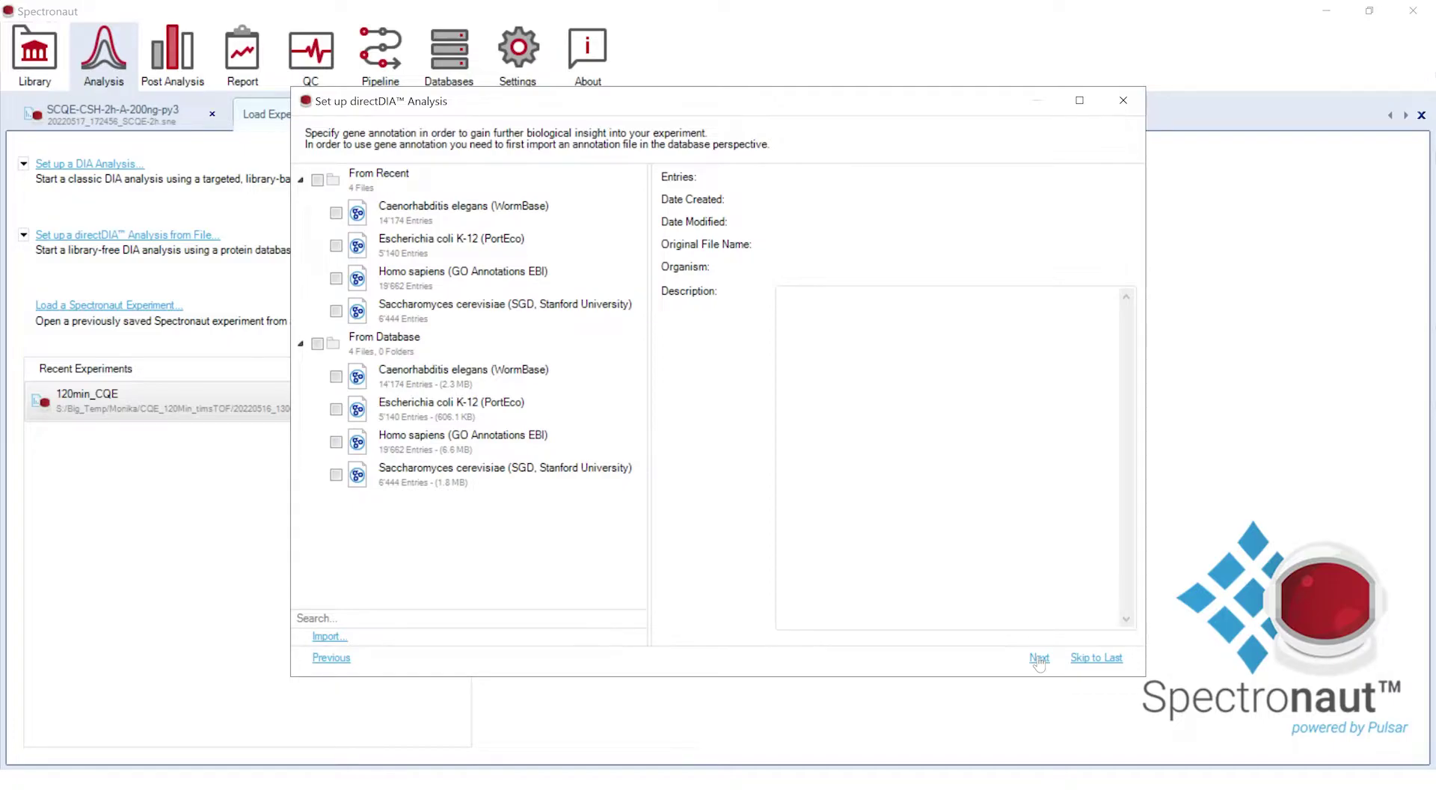
pyautogui.click(1039, 658)
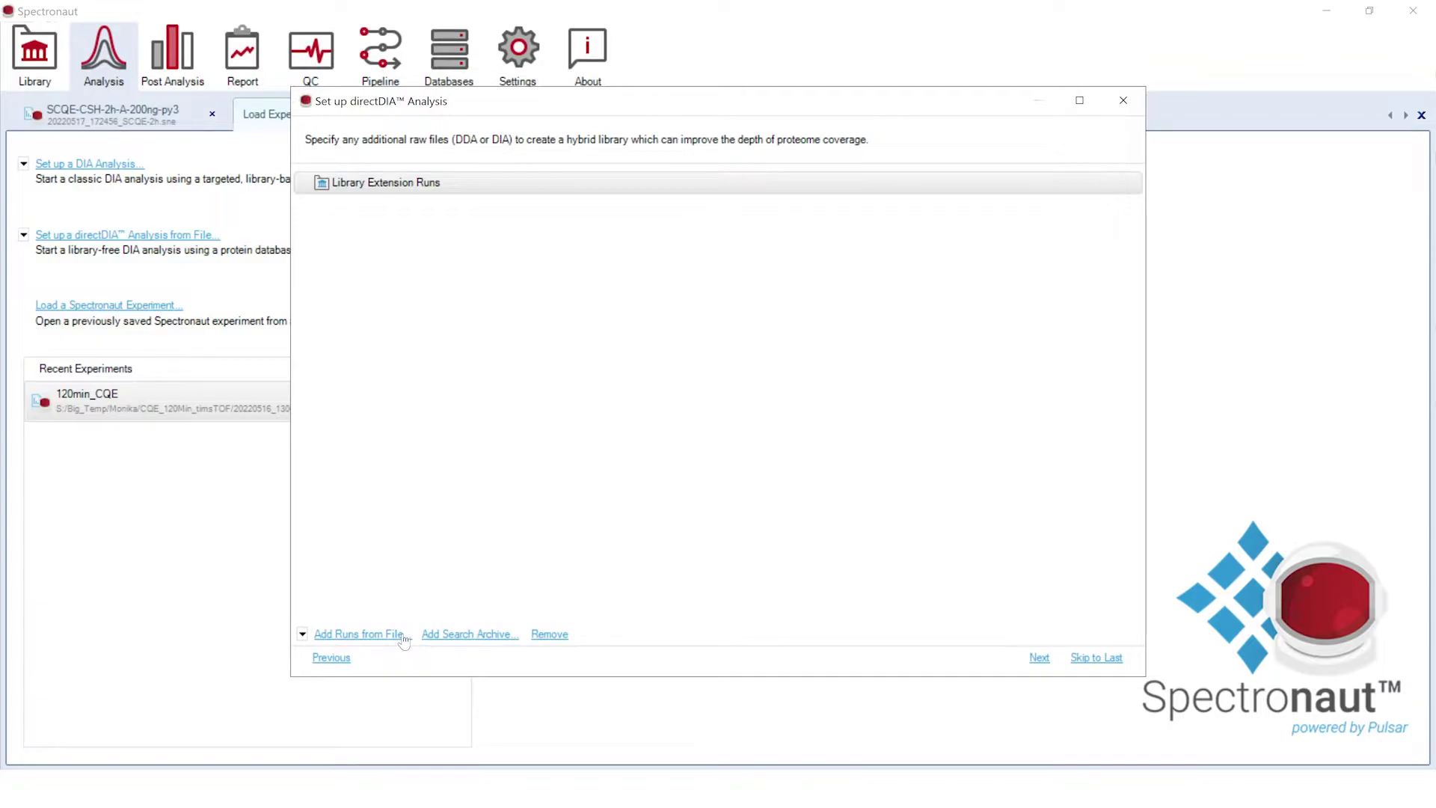
# Step: Add the 20-run BT_CQE HYEC_DDA search archive as library extension runs
pyautogui.click(486, 635)
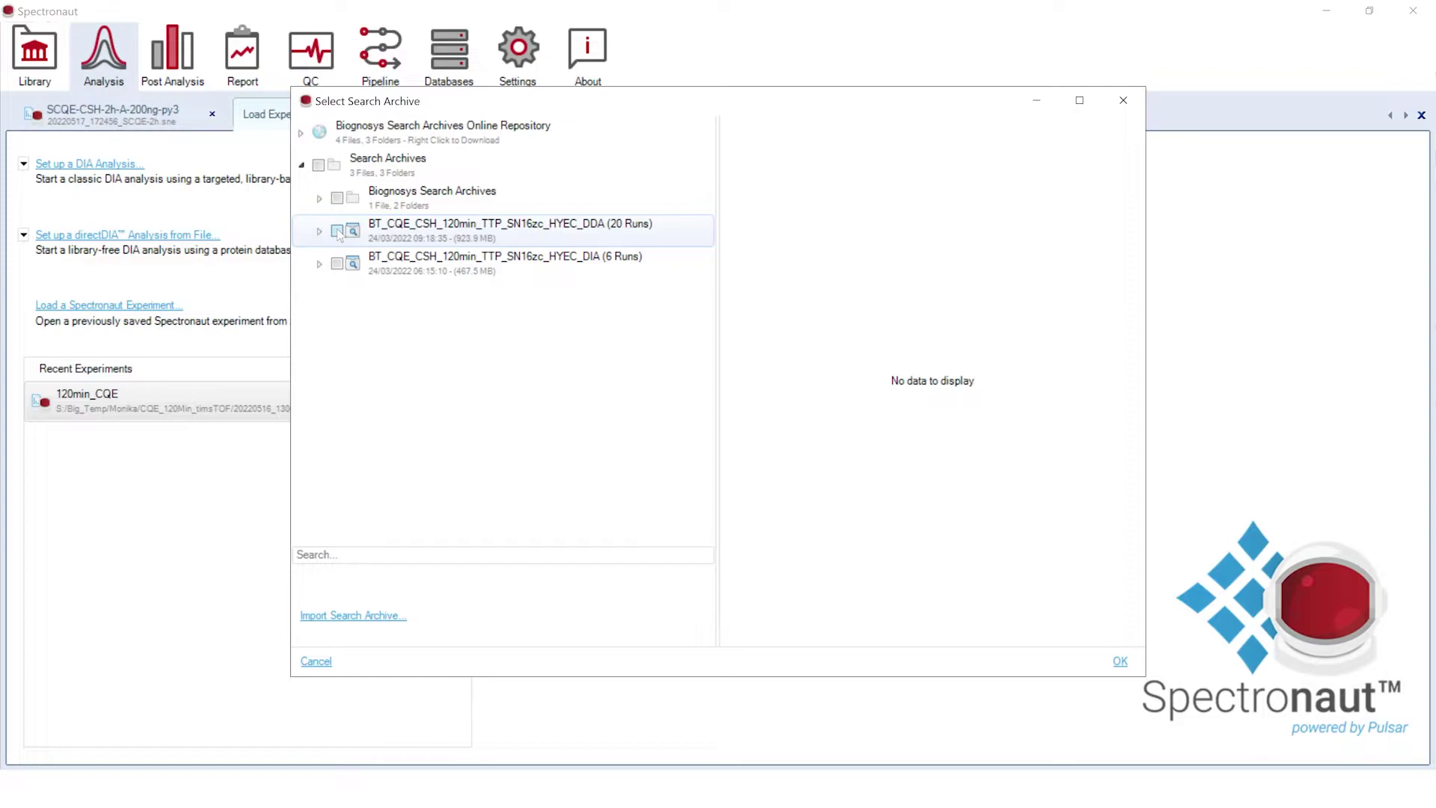
pyautogui.click(338, 232)
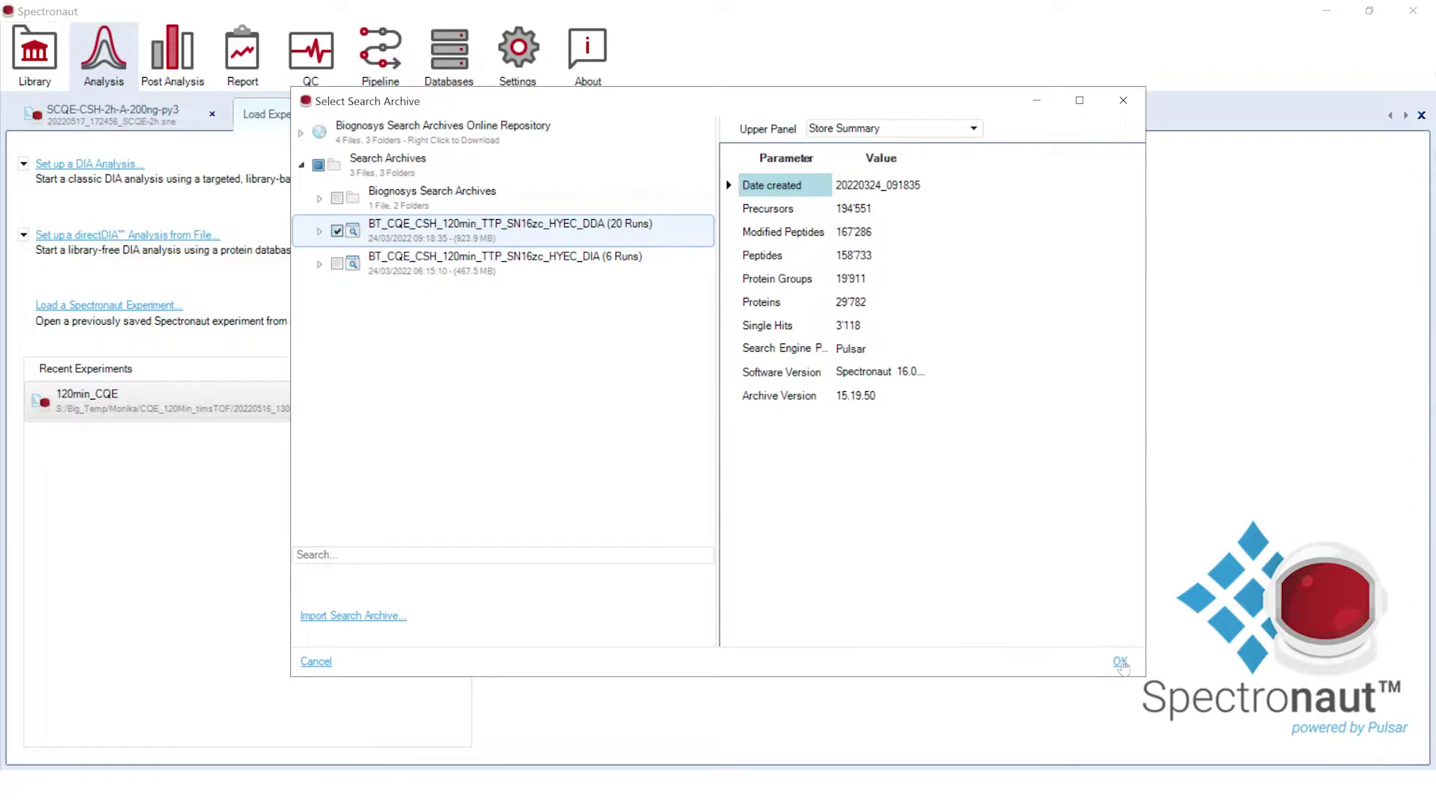
pyautogui.click(1120, 662)
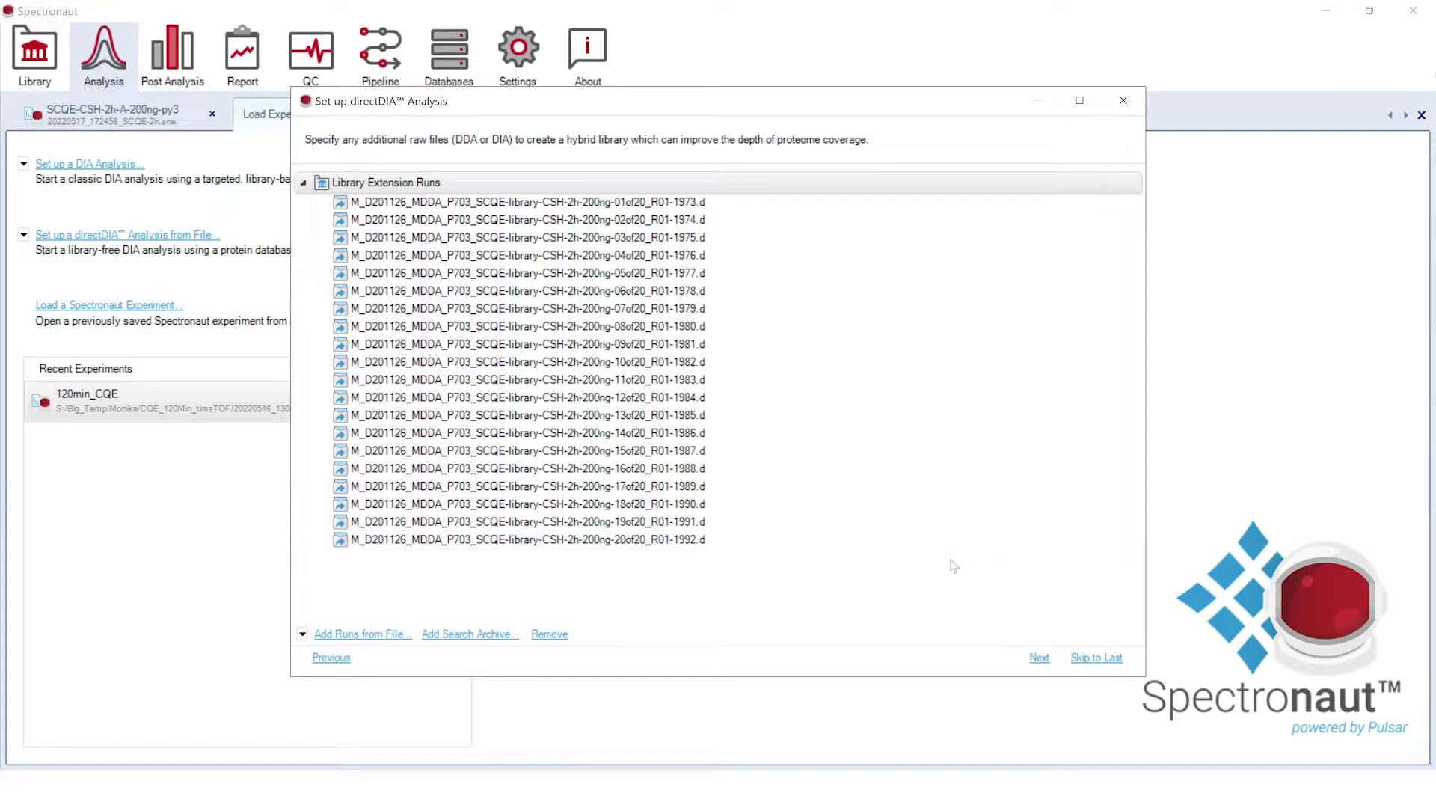
# Step: Run the directDIA analysis and list the plot types for the upper panel
pyautogui.click(1040, 658)
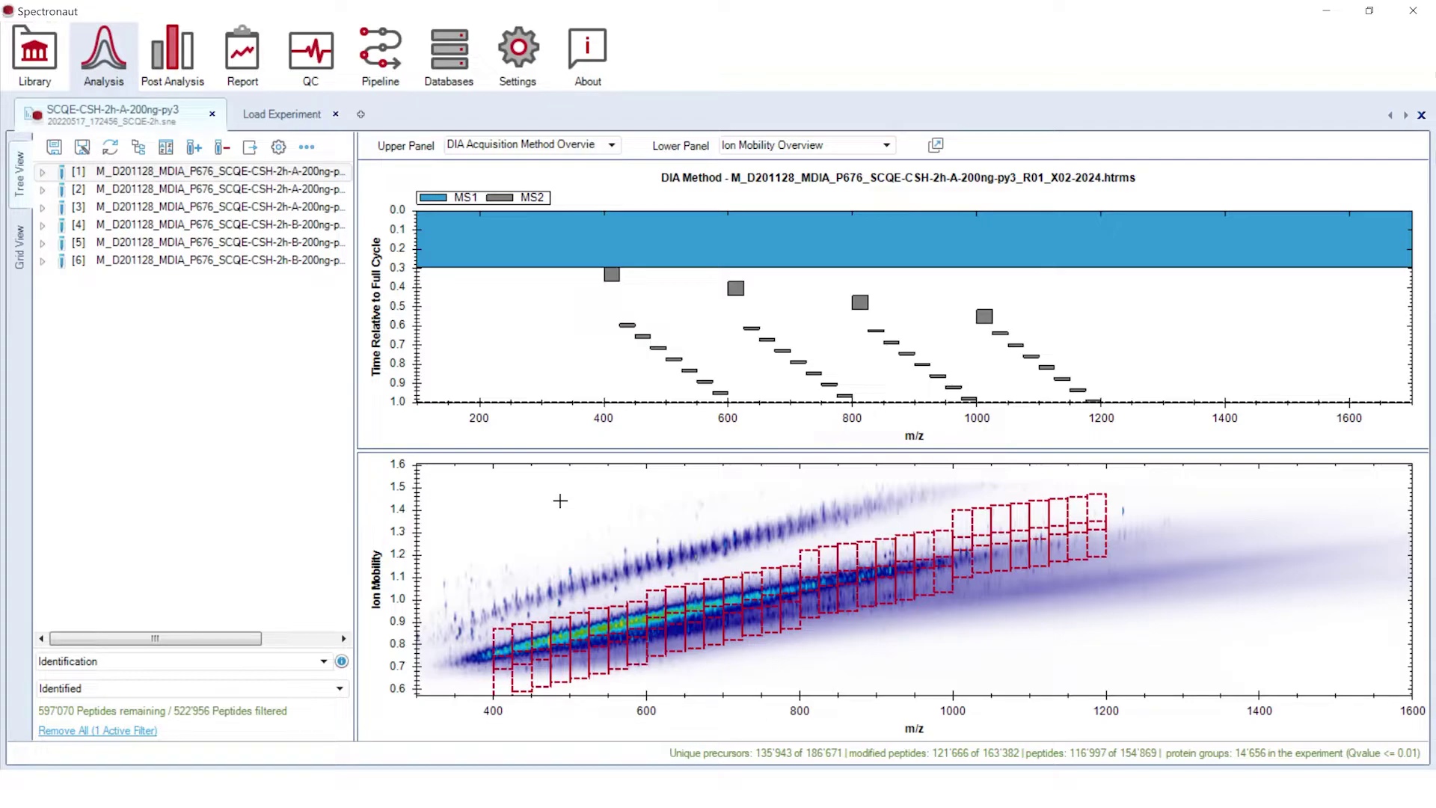
pyautogui.click(611, 145)
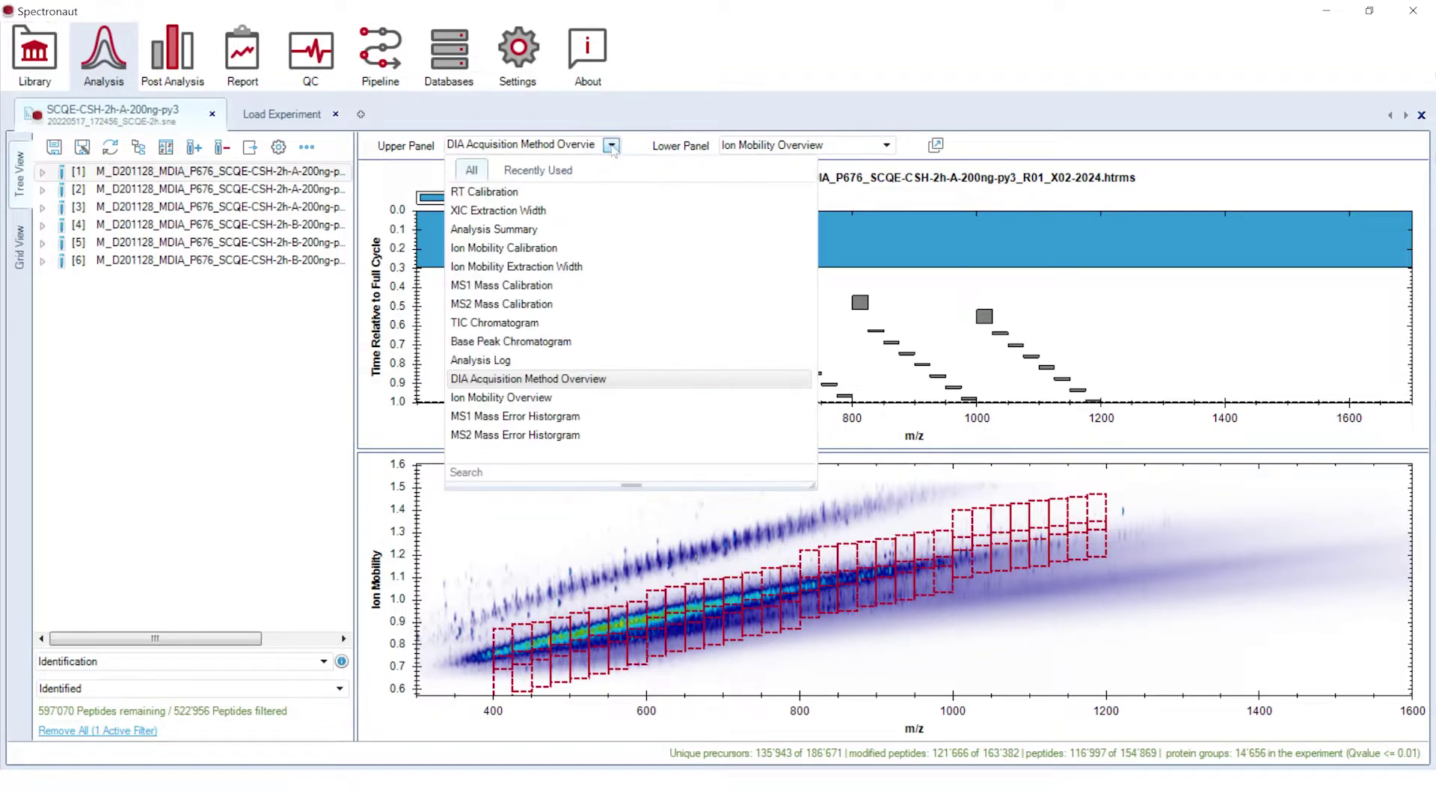
# Step: Plot the MS1 mass error histogram above and the MS2 mass error histogram below
pyautogui.click(564, 417)
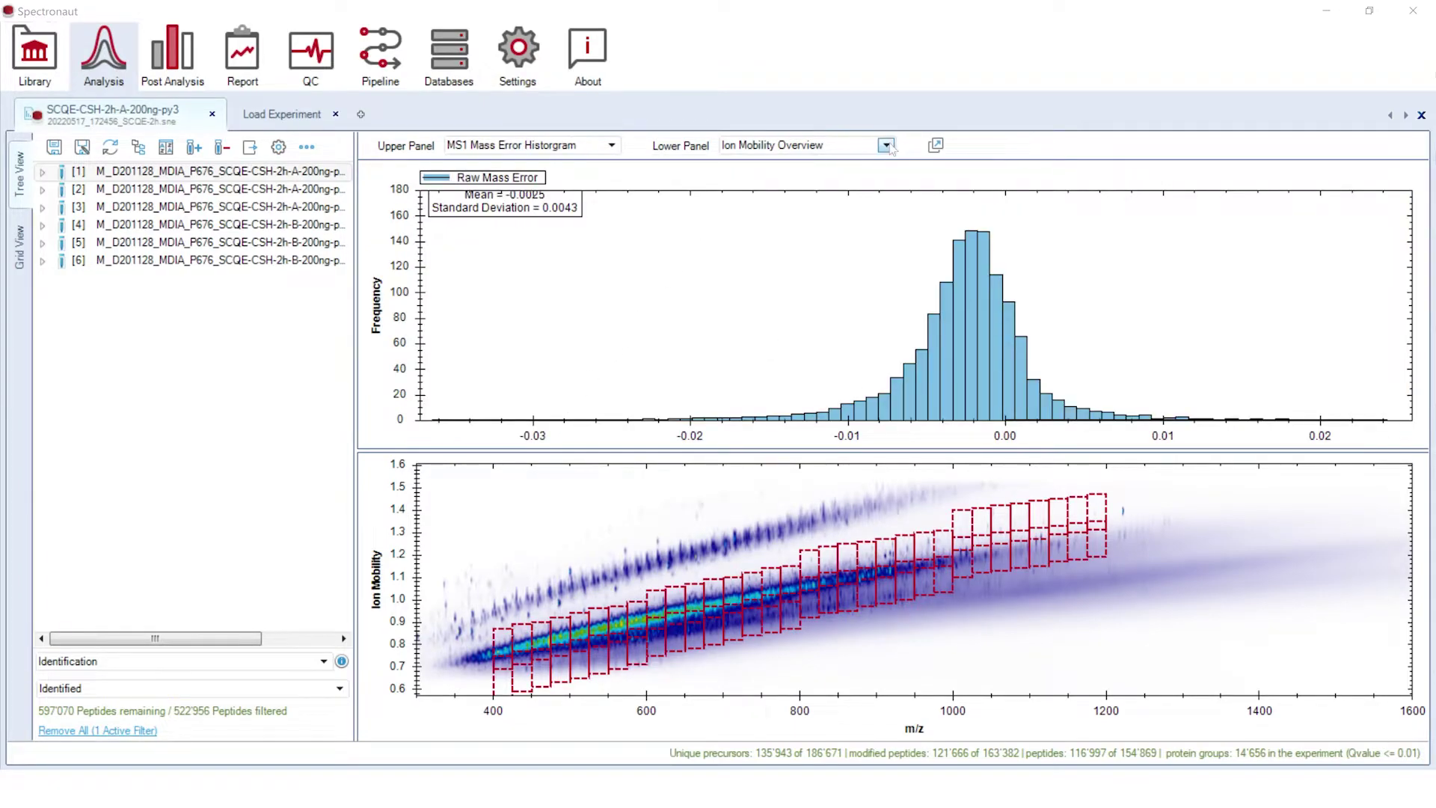
pyautogui.click(886, 145)
pyautogui.click(789, 436)
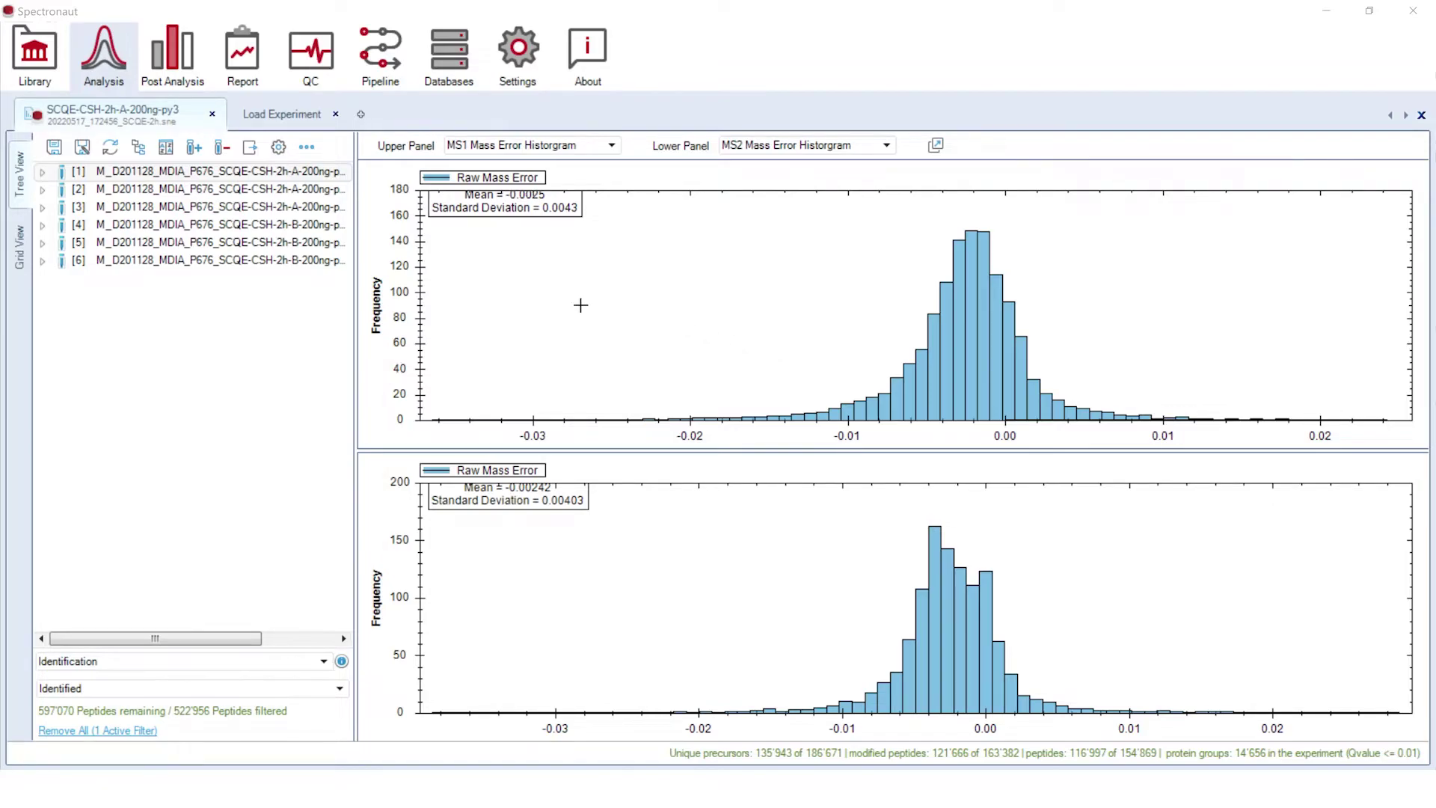
# Step: Browse run 1's 14331_CAEEL precursors and the filter fields, then view the protein grid
pyautogui.click(43, 172)
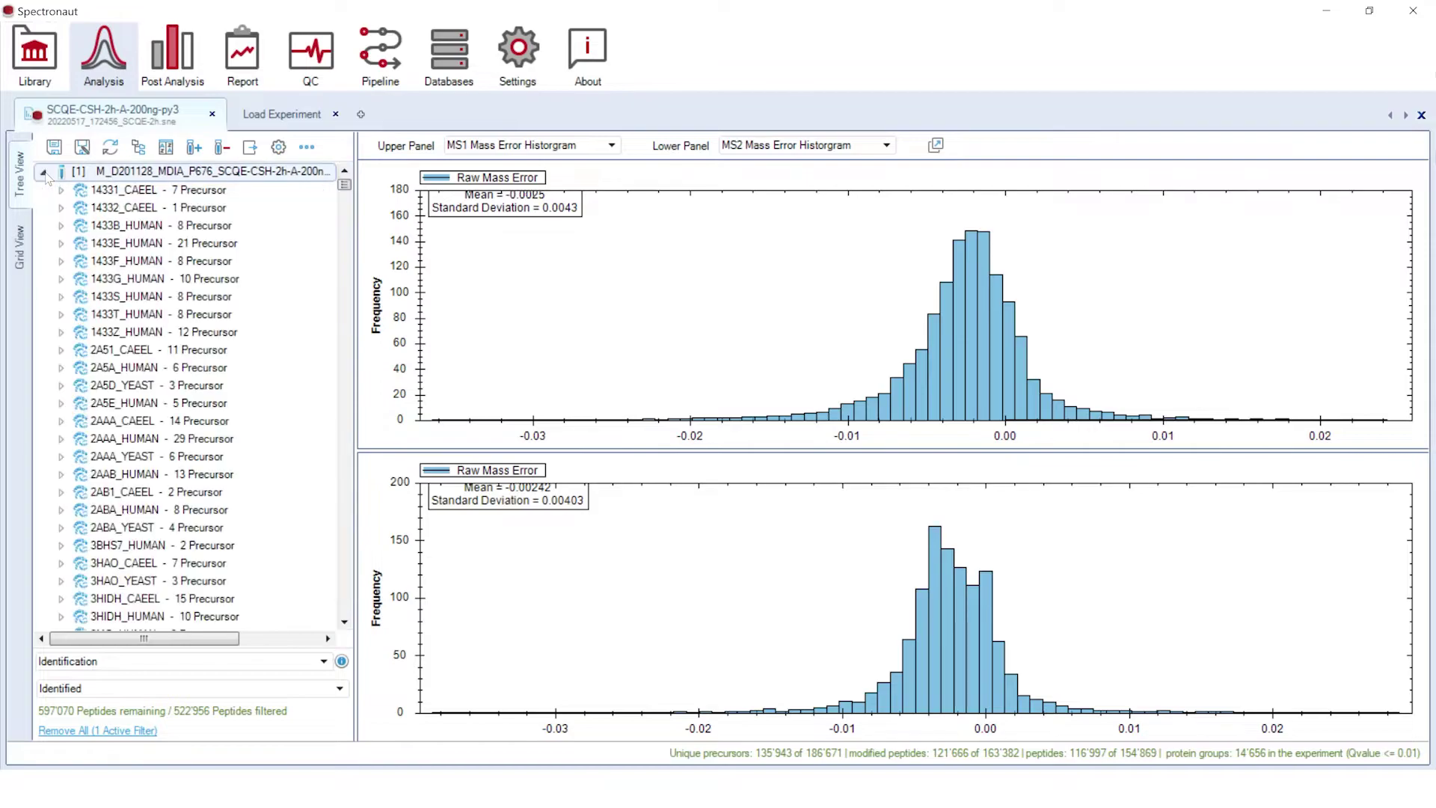
pyautogui.click(61, 190)
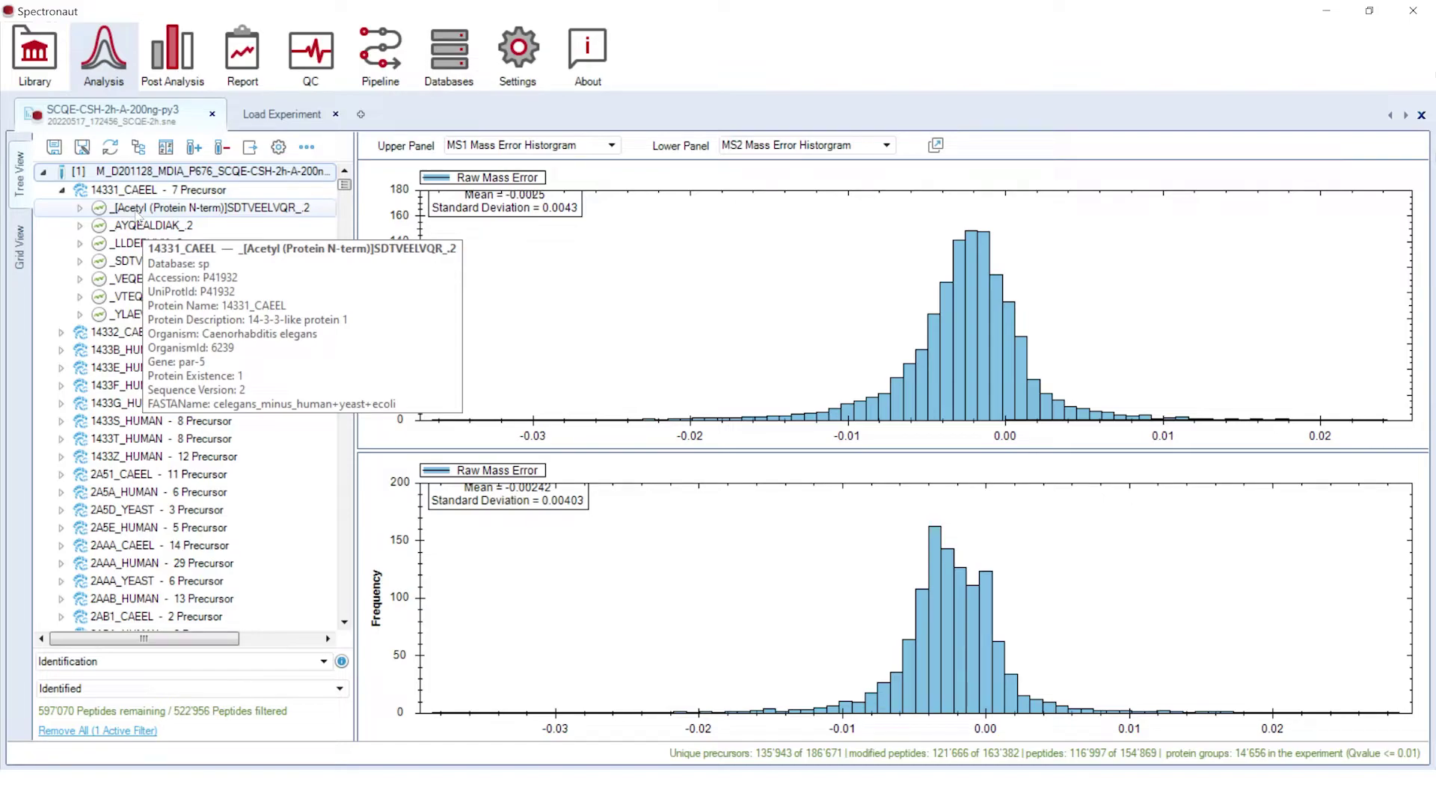
pyautogui.click(323, 661)
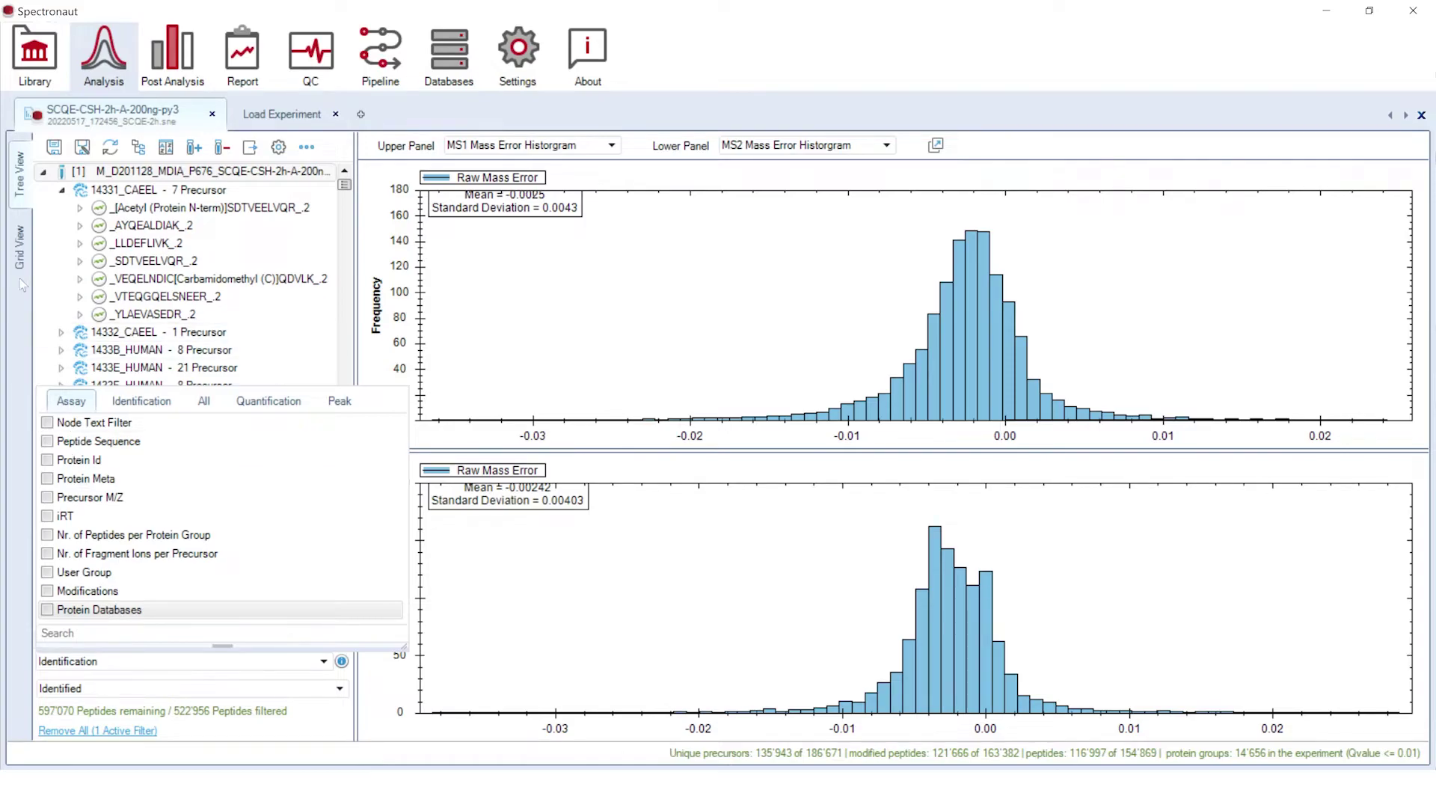
pyautogui.click(24, 252)
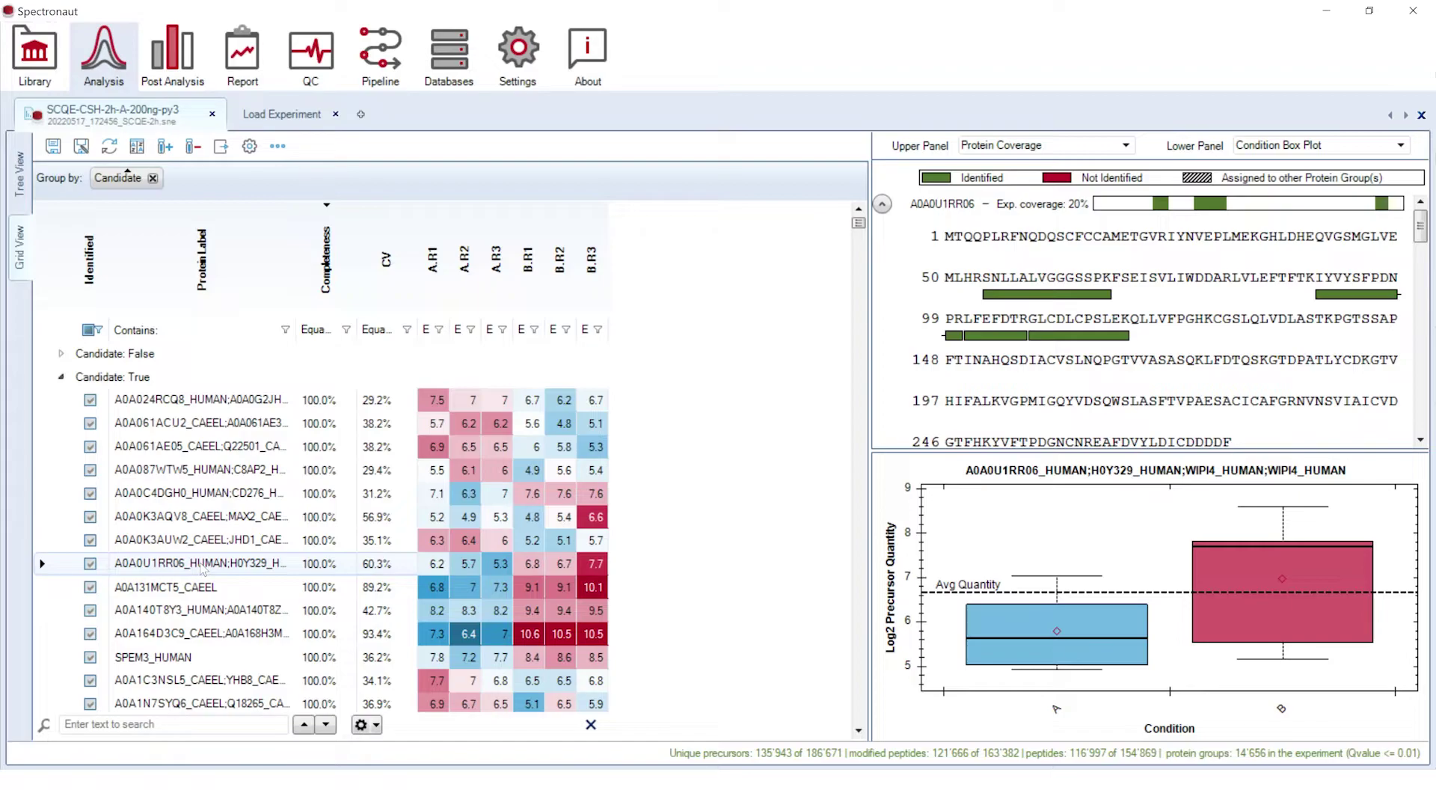
pyautogui.click(224, 90)
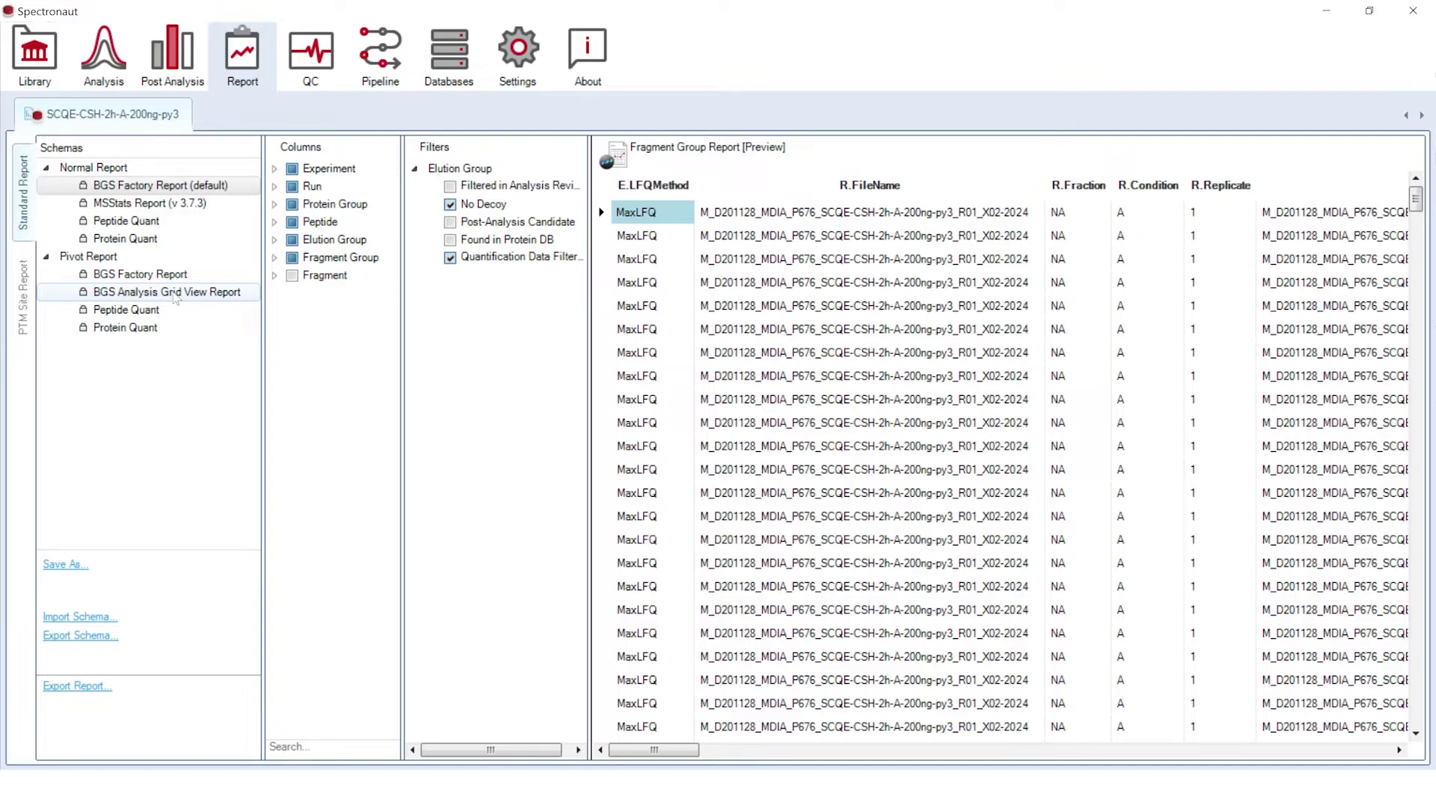
pyautogui.click(114, 61)
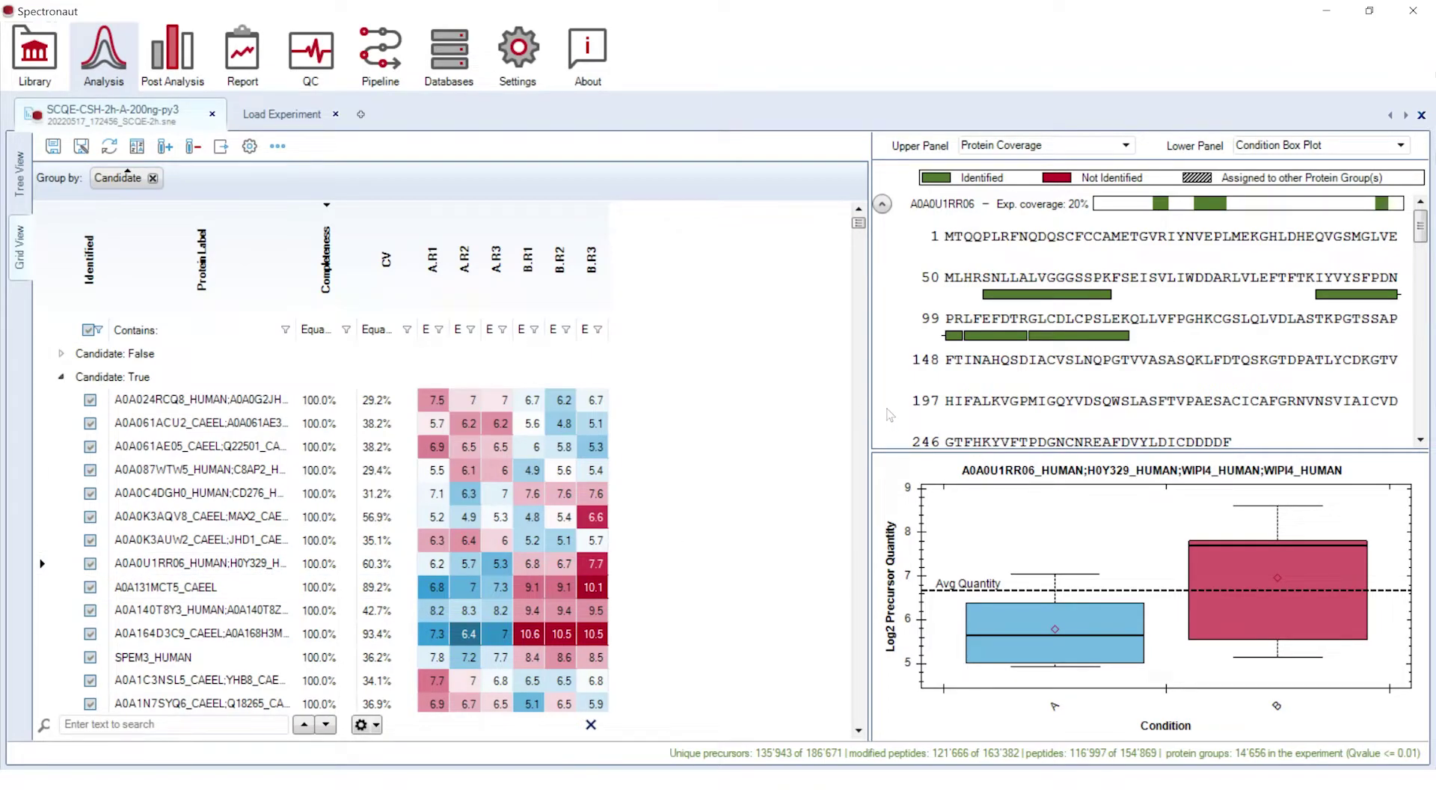
pyautogui.moveTo(949, 490)
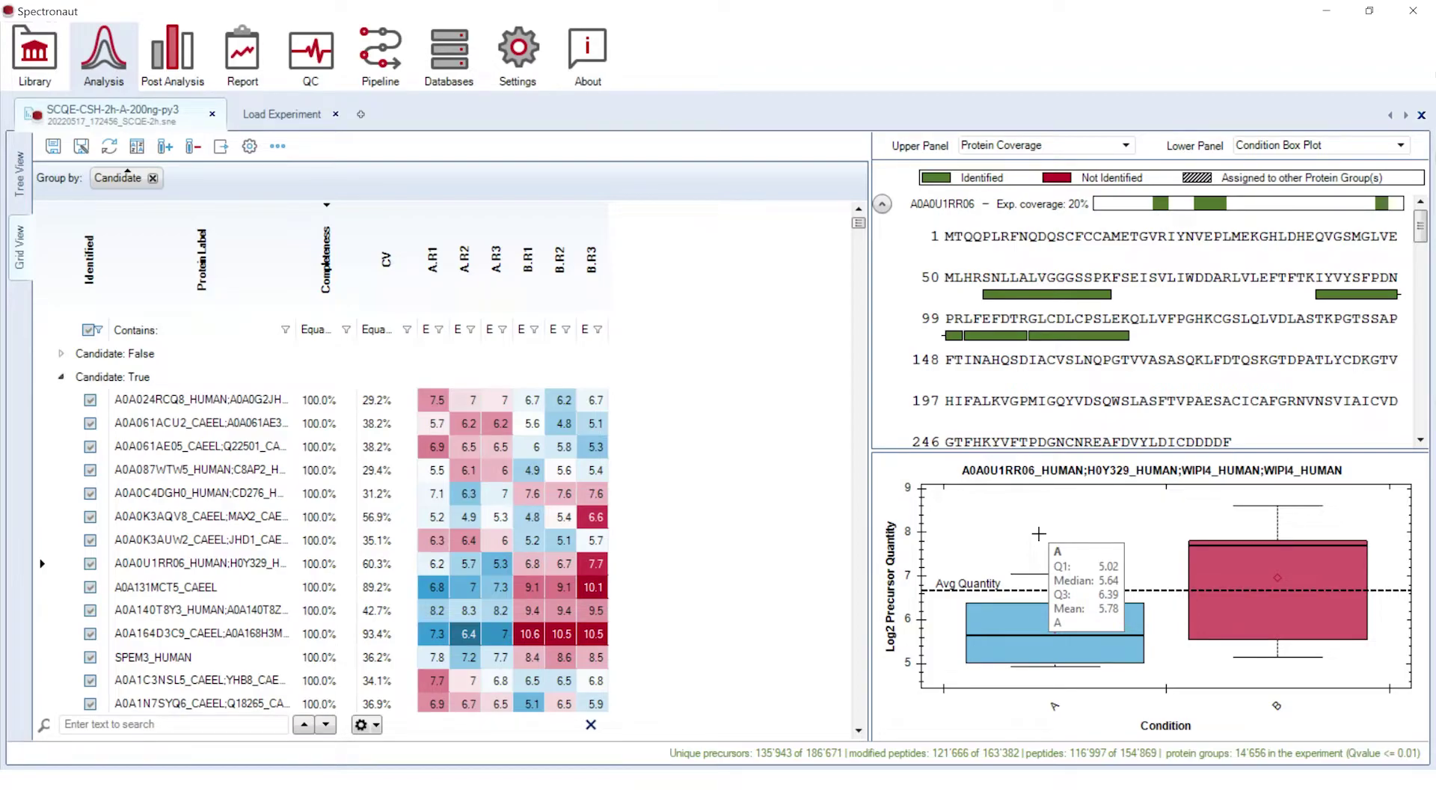
# Step: Switch the condition box plot's base quantity to Protein Group
pyautogui.rightClick(1040, 535)
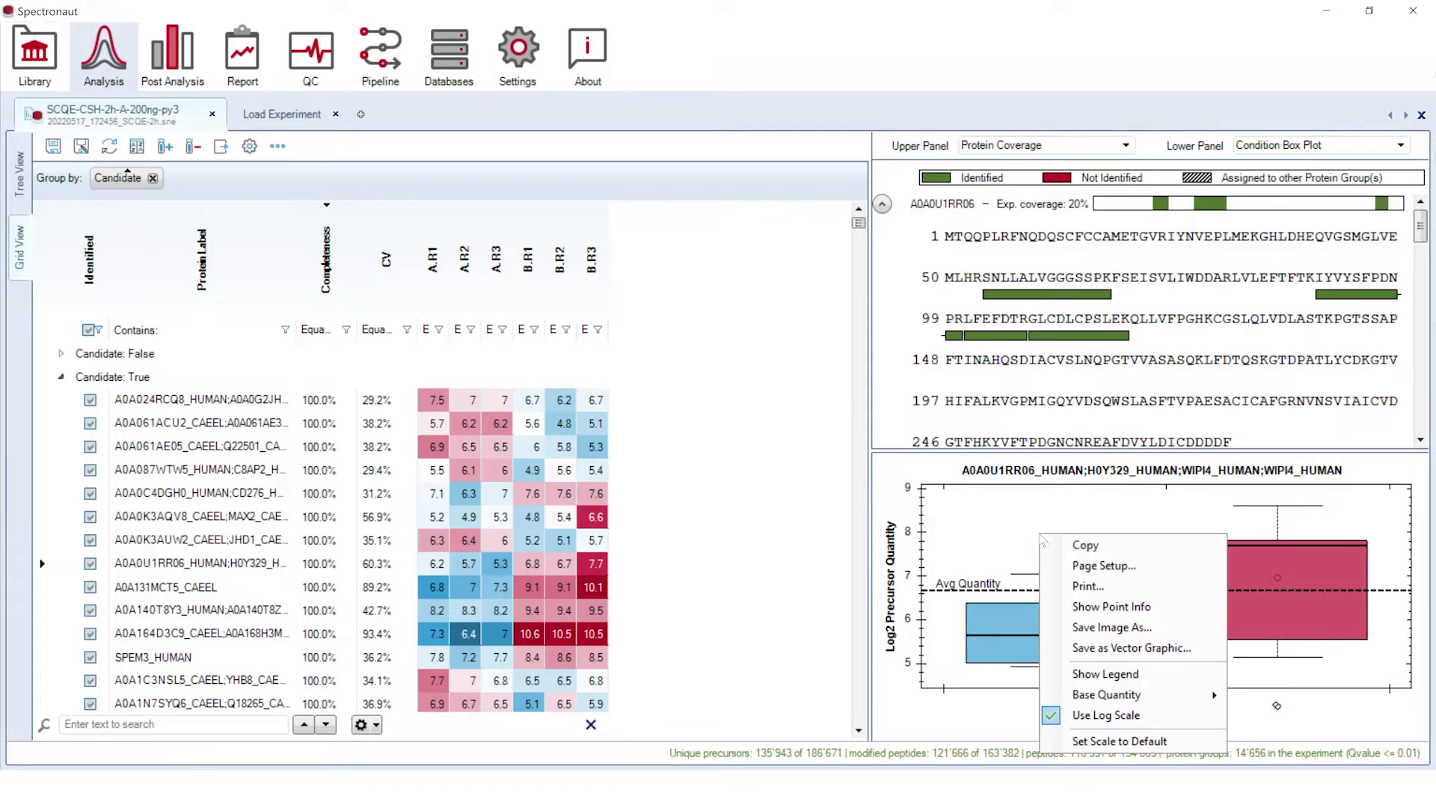
pyautogui.moveTo(1215, 703)
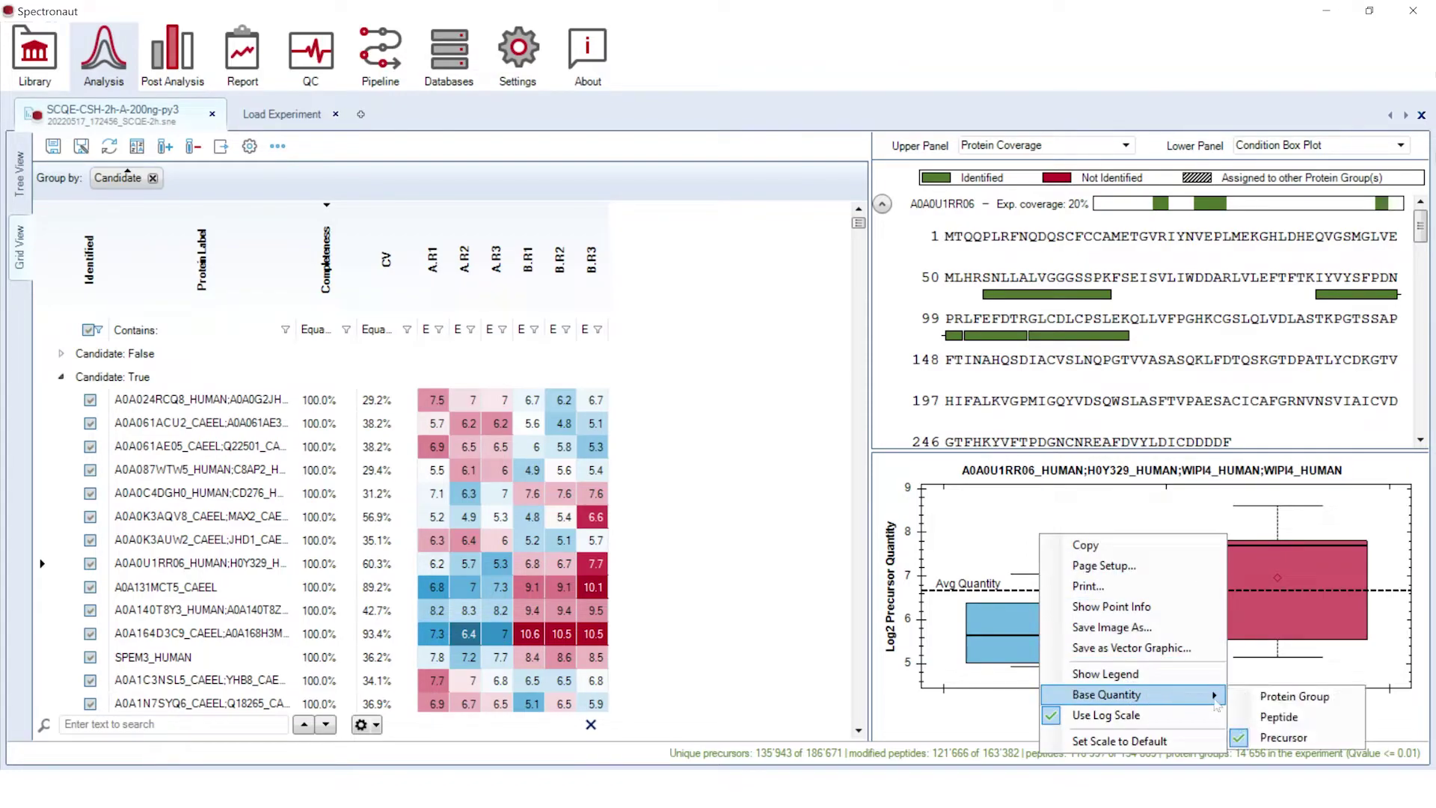
pyautogui.click(1263, 698)
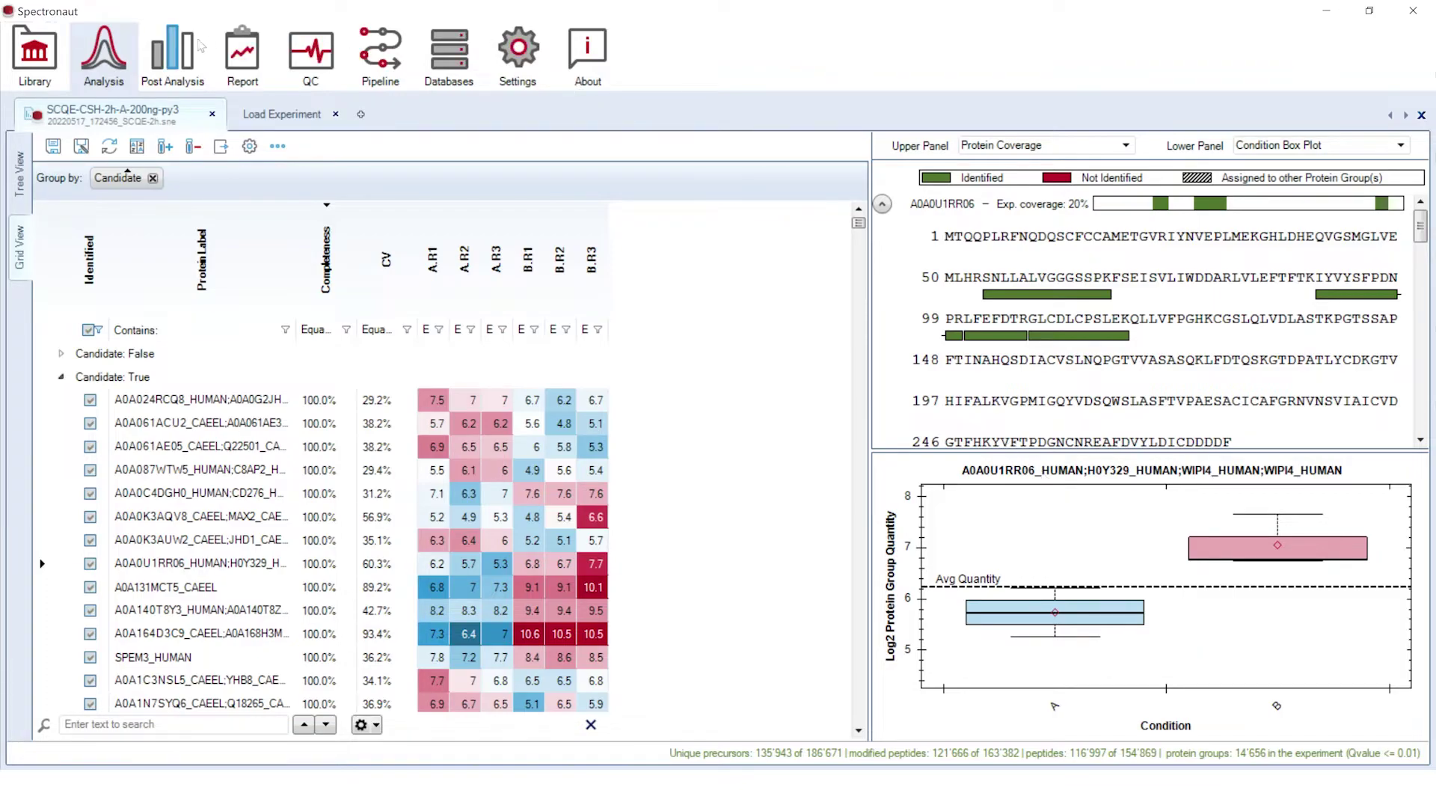
# Step: Open the Post Analysis identifications overview
pyautogui.click(185, 57)
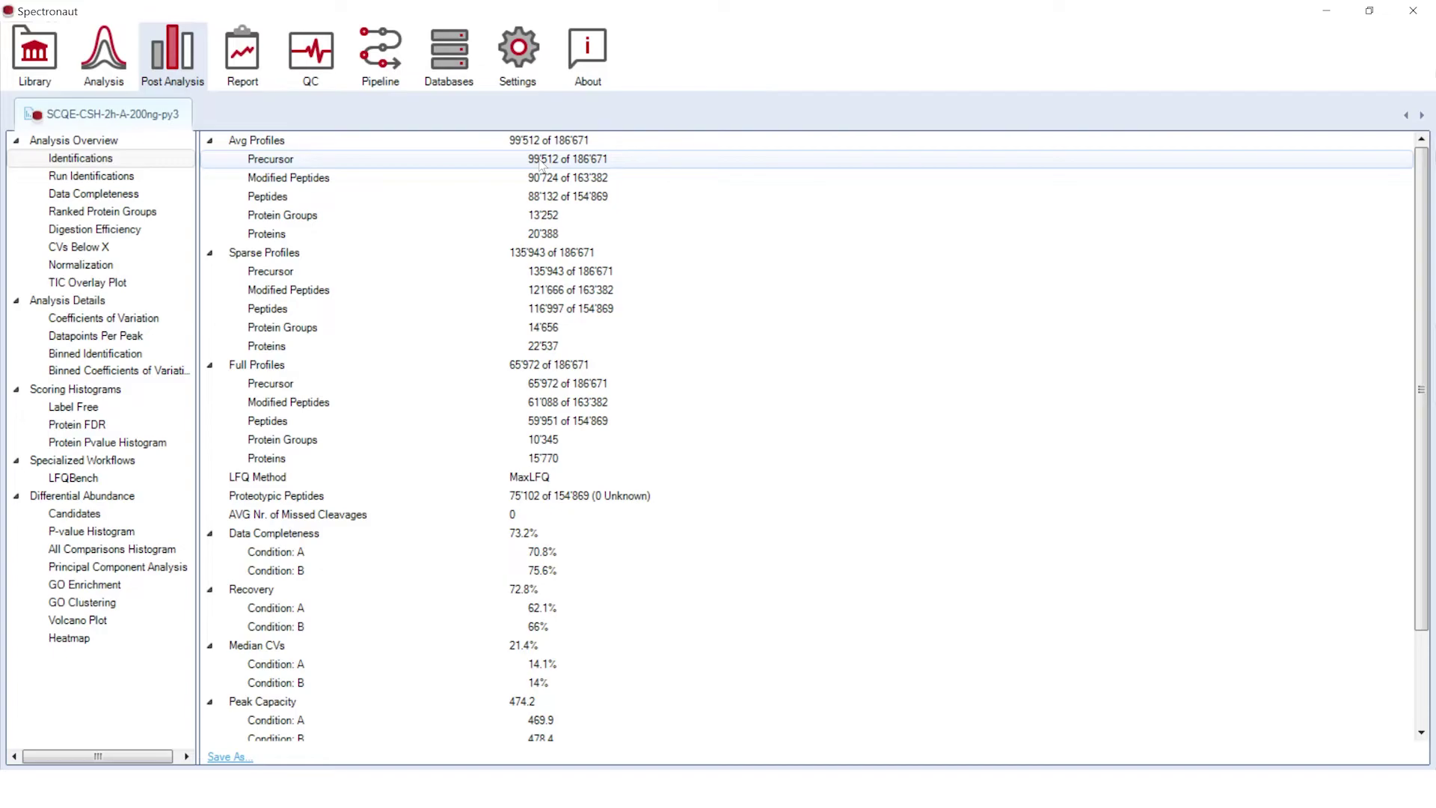
# Step: Display the Ranked Protein Groups plot of log10 median quantity versus rank
pyautogui.click(171, 215)
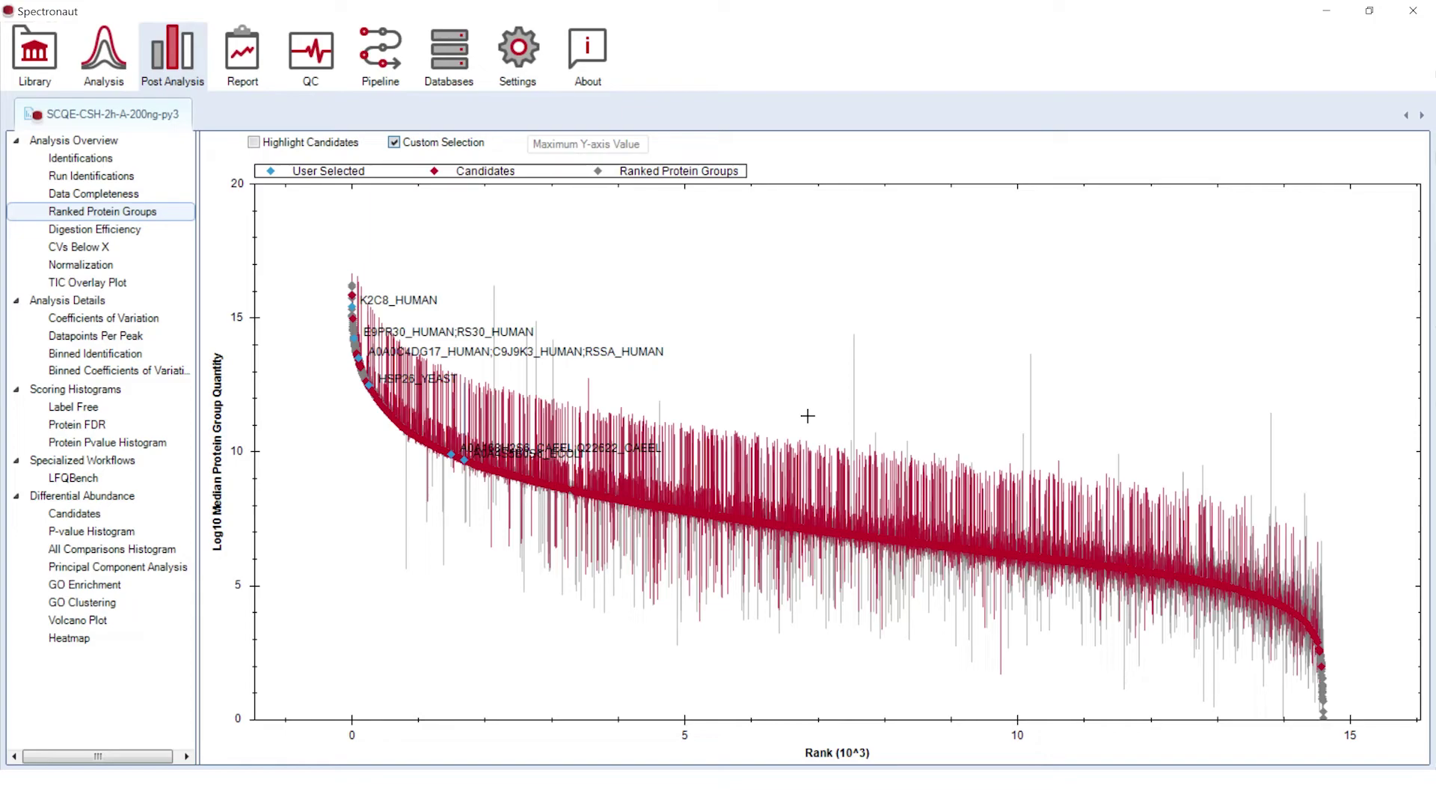
# Step: Display the LFQBench Log2(A:B) plot and review the expected ratios per organism
pyautogui.click(149, 486)
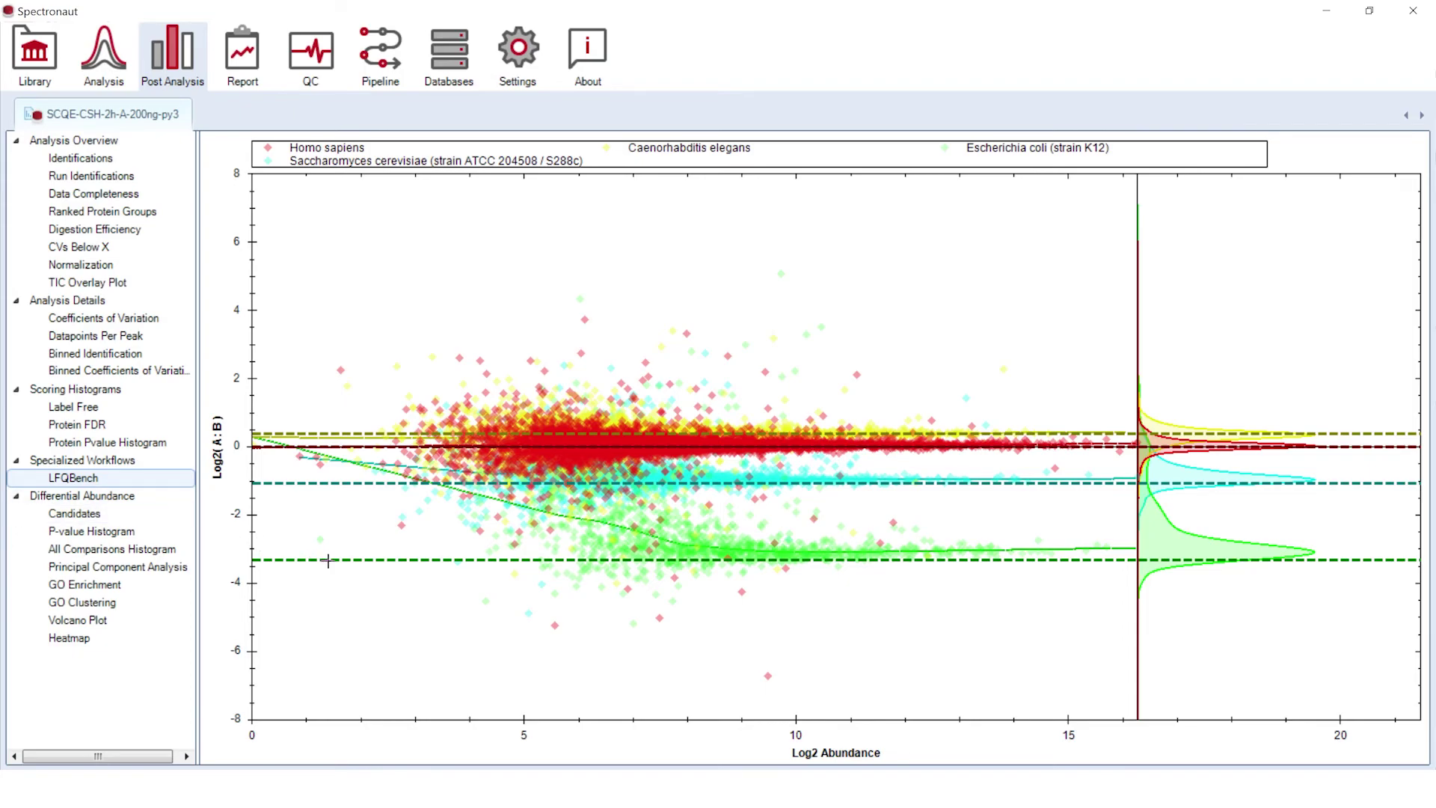
pyautogui.rightClick(329, 488)
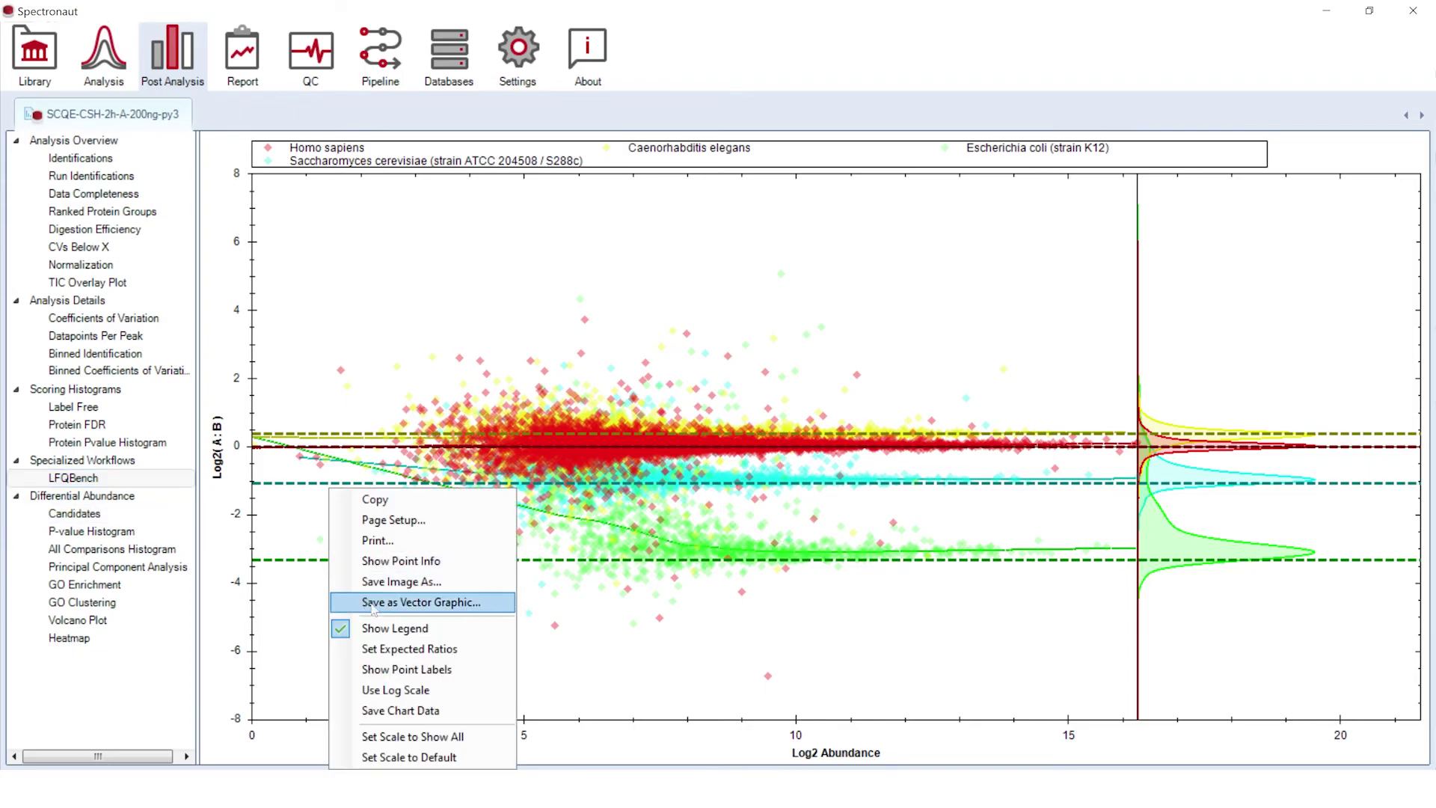
pyautogui.click(407, 646)
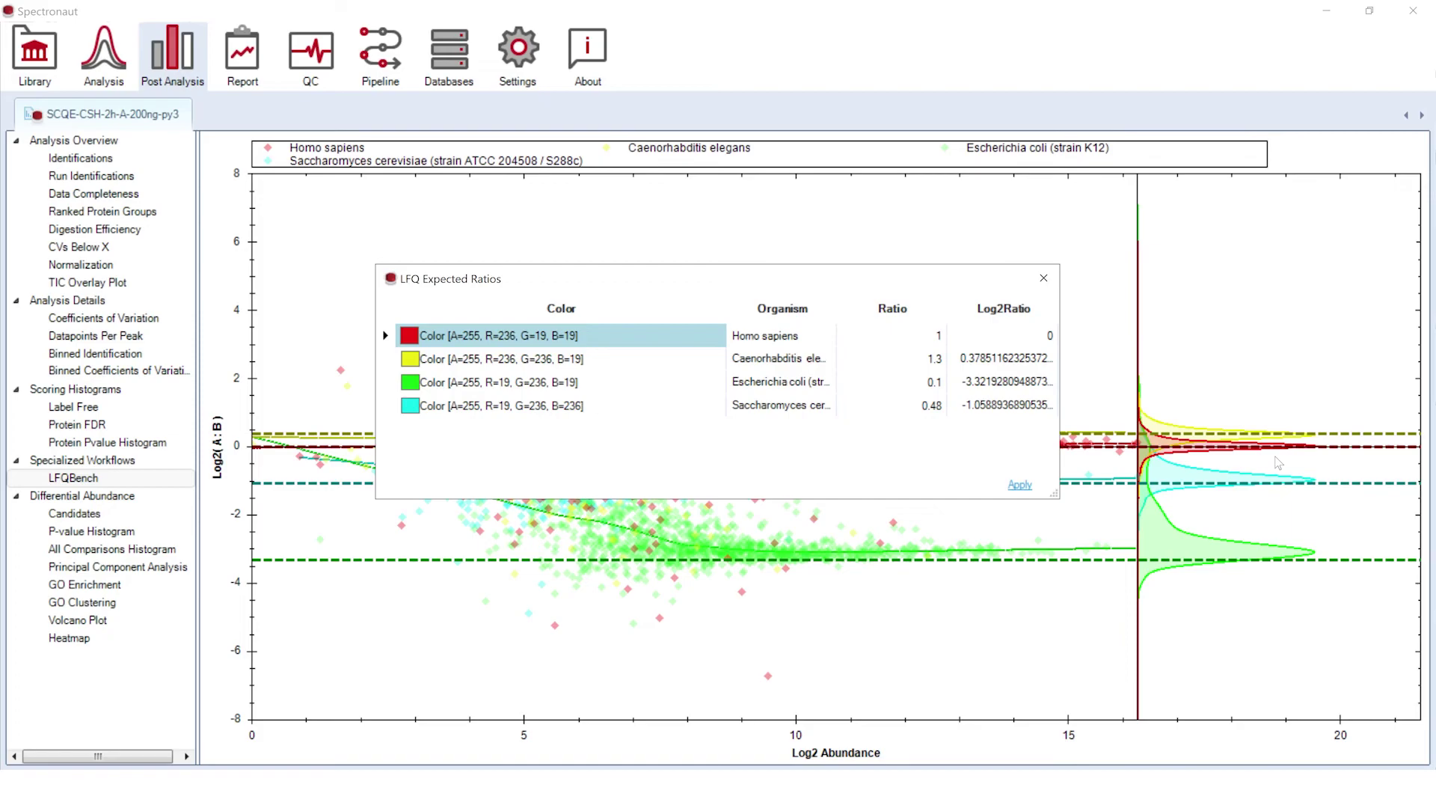
pyautogui.click(1043, 278)
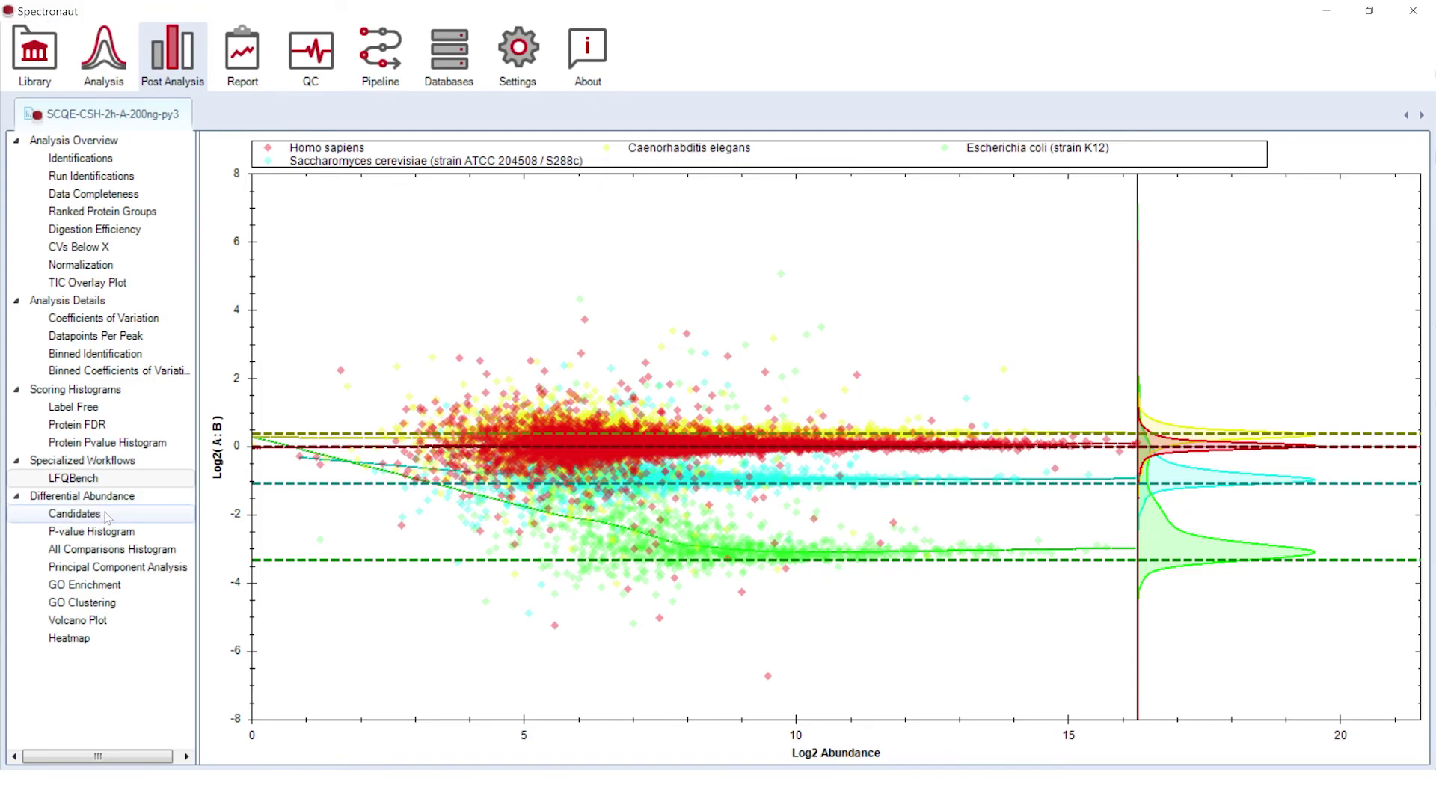
# Step: Show the Differential Abundance volcano plot of B/A fold change versus -log10 p-value
pyautogui.click(118, 622)
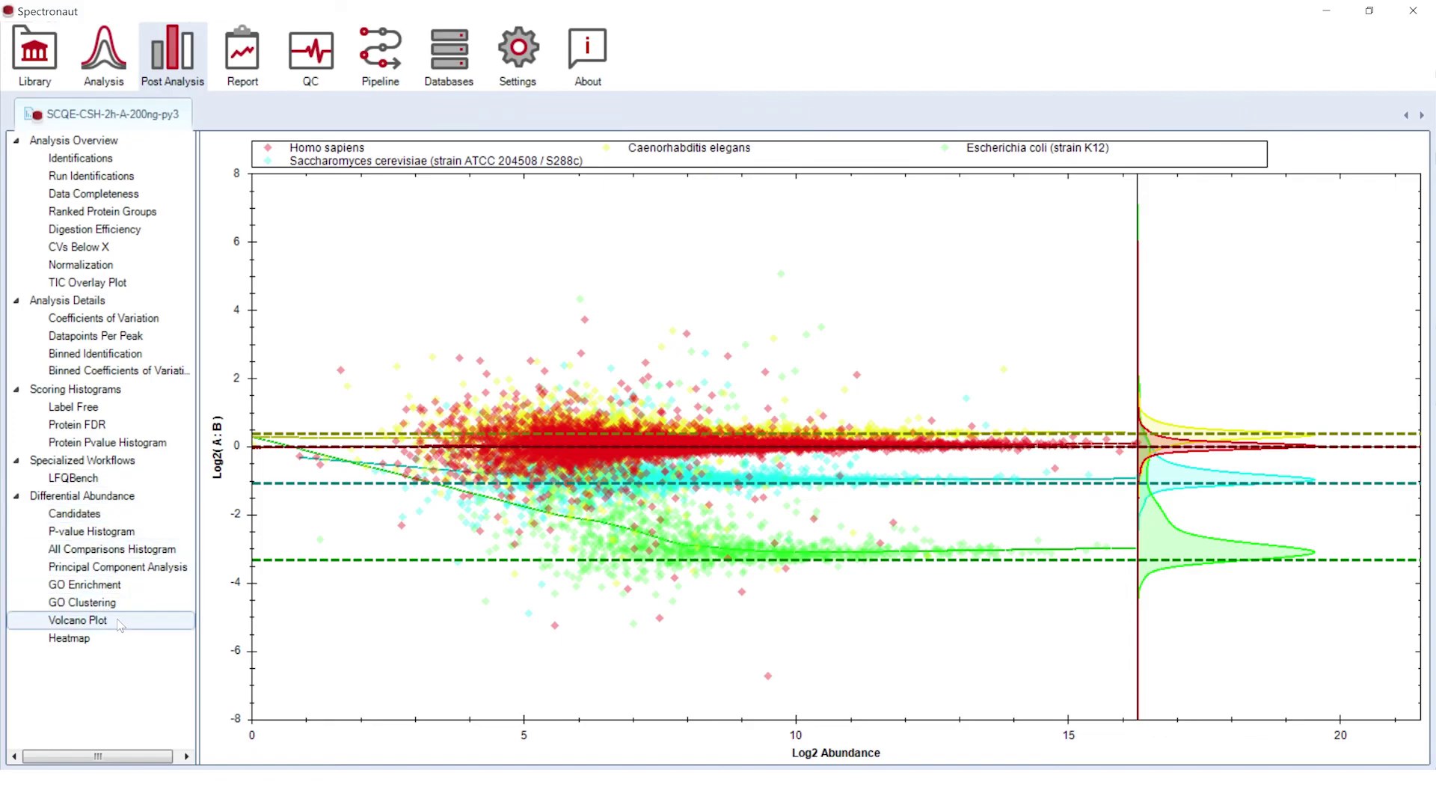